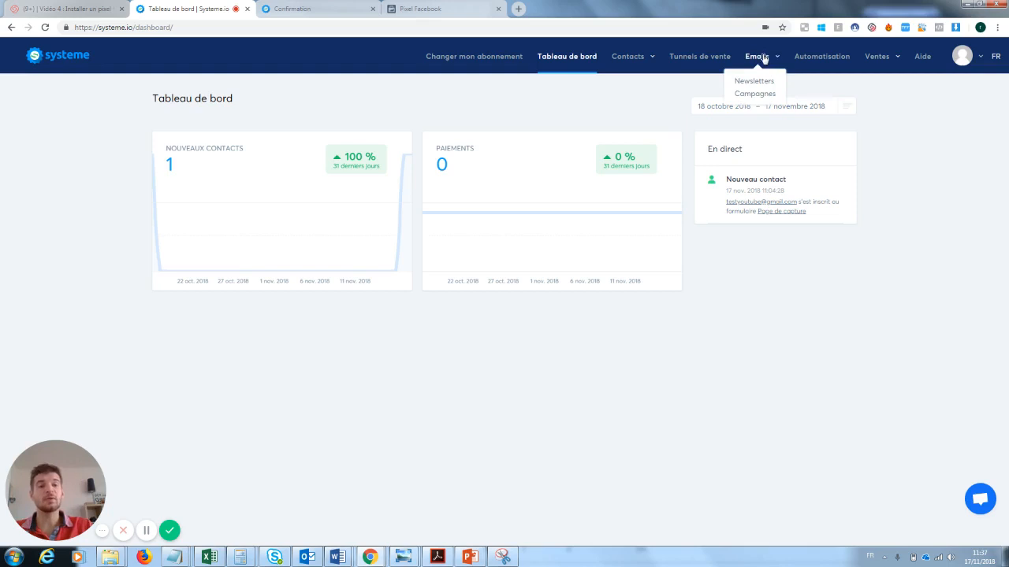
Open the newsletter list, view the existing newsletter "test", and return to the list.
{"action": "left_click", "coordinate": [755, 81]}
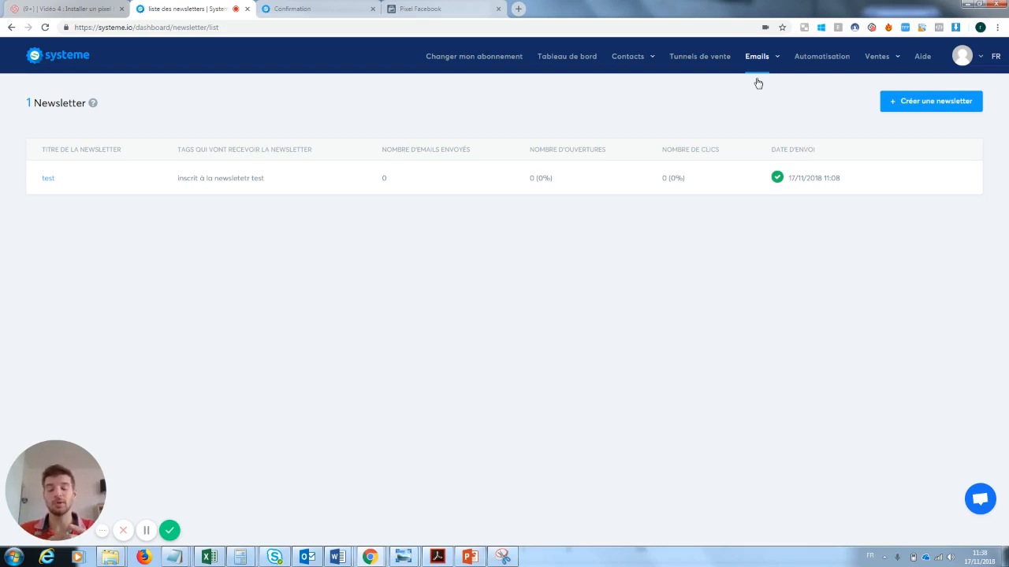
{"action": "left_click", "coordinate": [48, 180]}
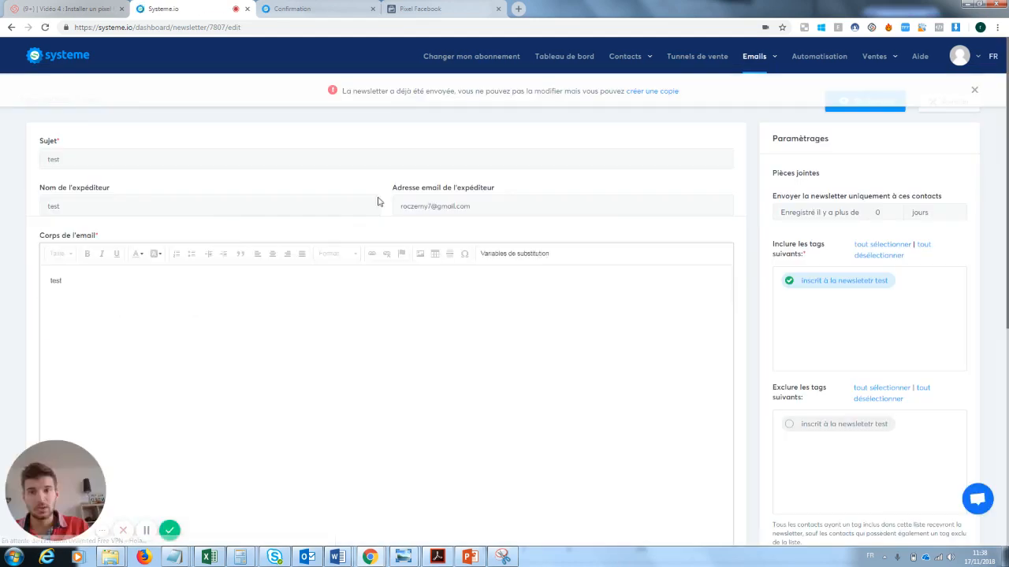
{"action": "left_click", "coordinate": [12, 27]}
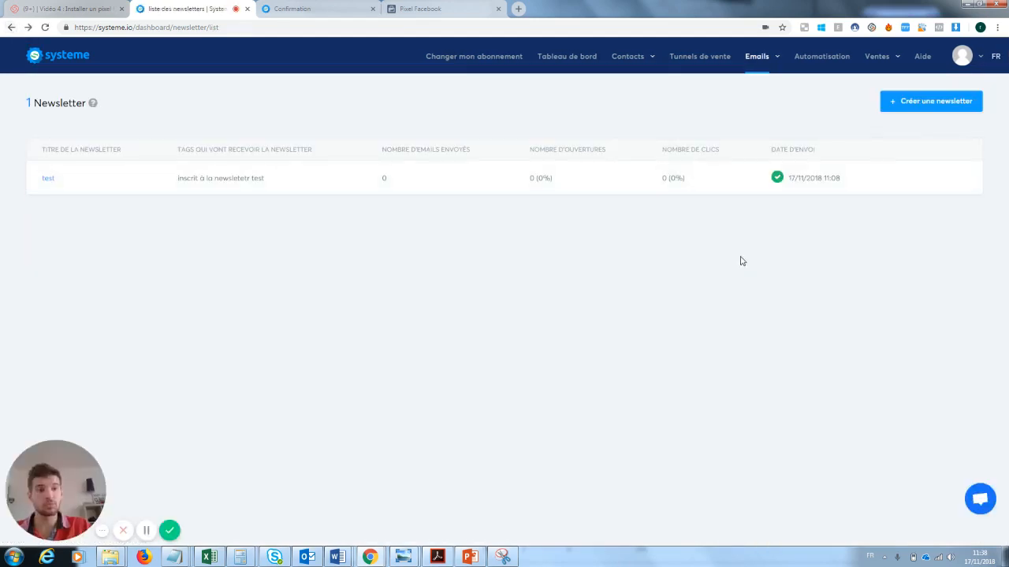
Create a new newsletter with the subject "Test numéro 2" and the sender name "Ecom French Touch".
{"action": "left_click", "coordinate": [939, 110]}
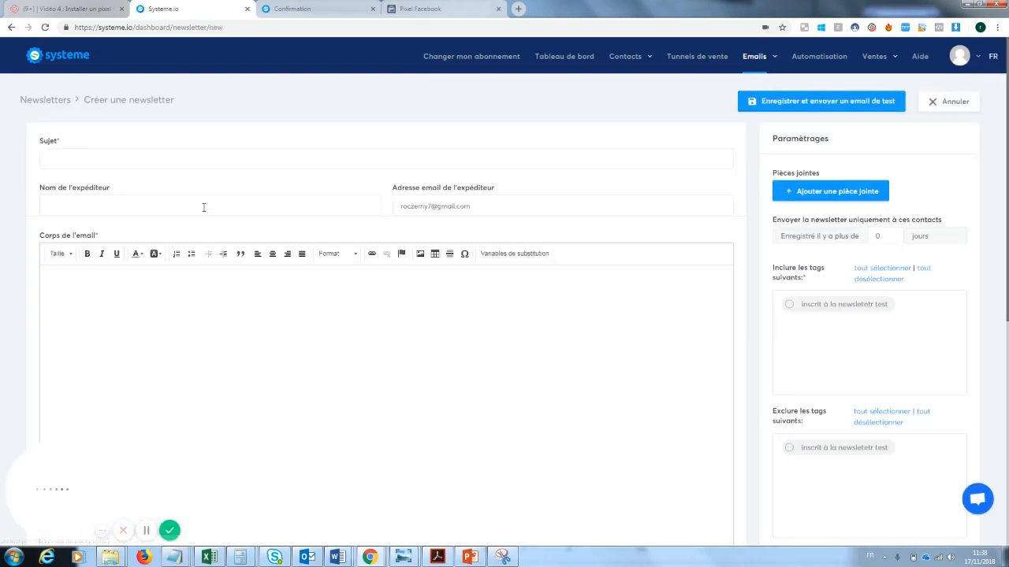
{"action": "left_click", "coordinate": [86, 159]}
{"action": "type", "text": "Test "}
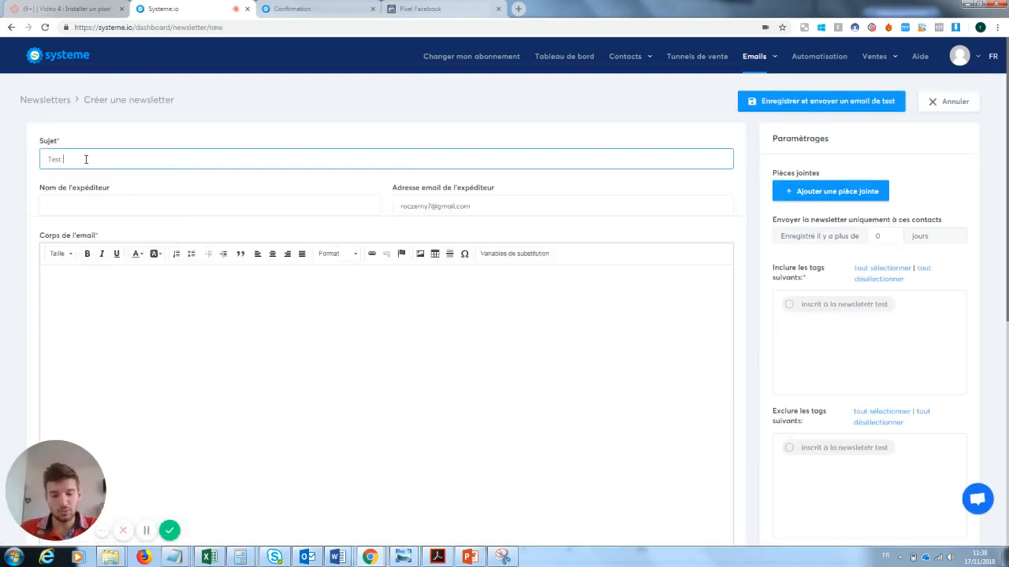
{"action": "type", "text": "numéro 2"}
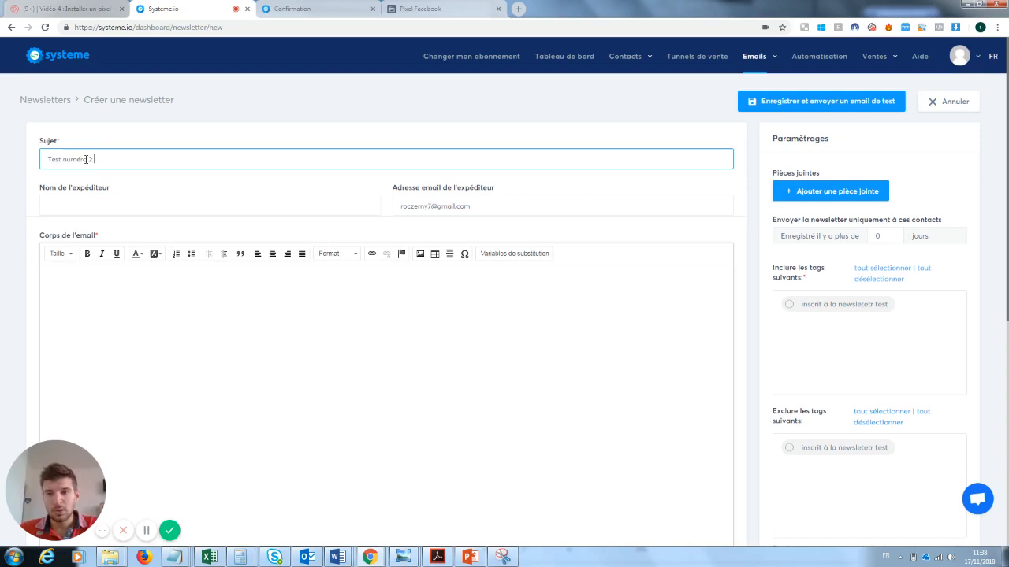
{"action": "left_click", "coordinate": [74, 205]}
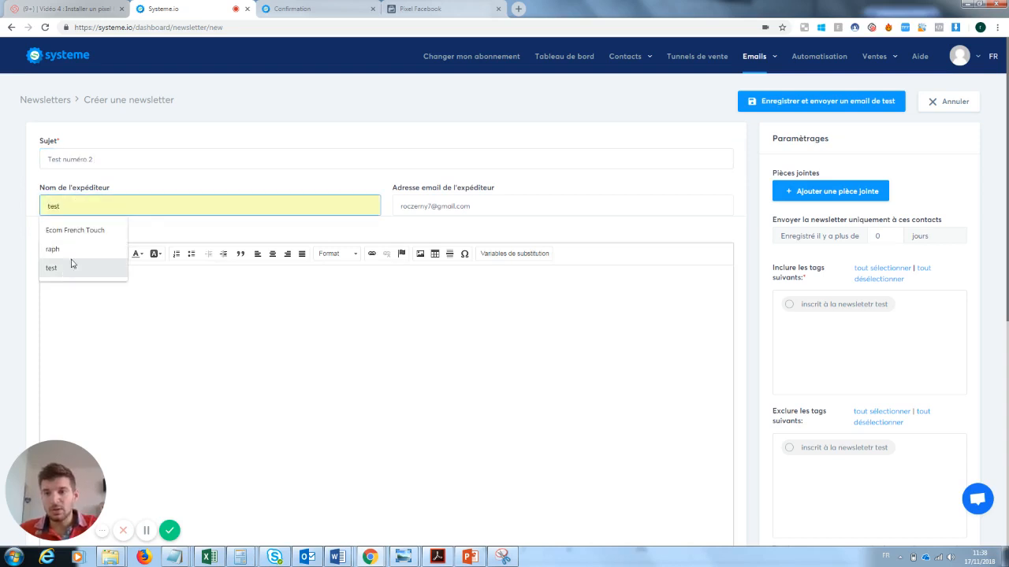
{"action": "left_click", "coordinate": [83, 237]}
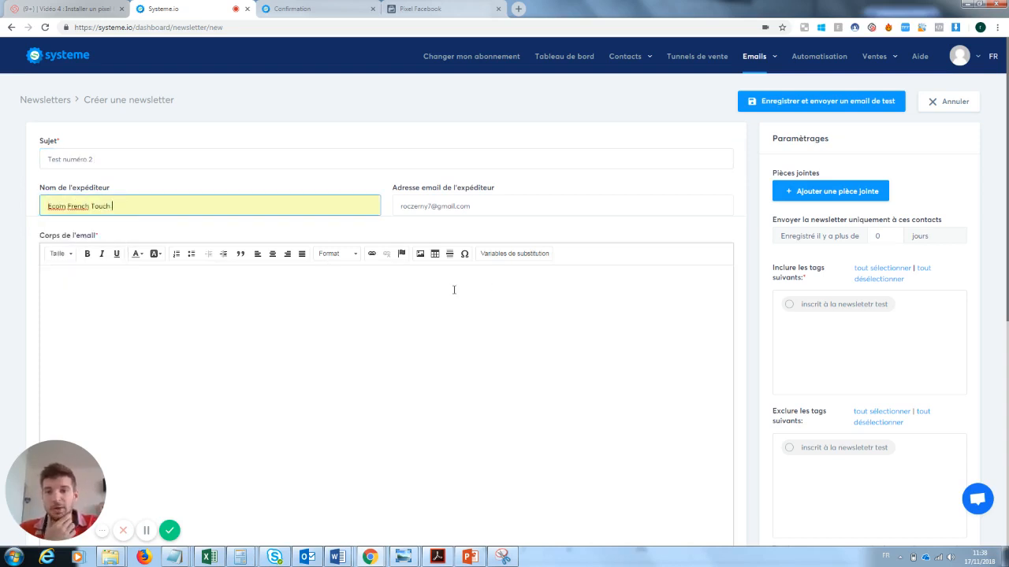
{"action": "left_click", "coordinate": [161, 346]}
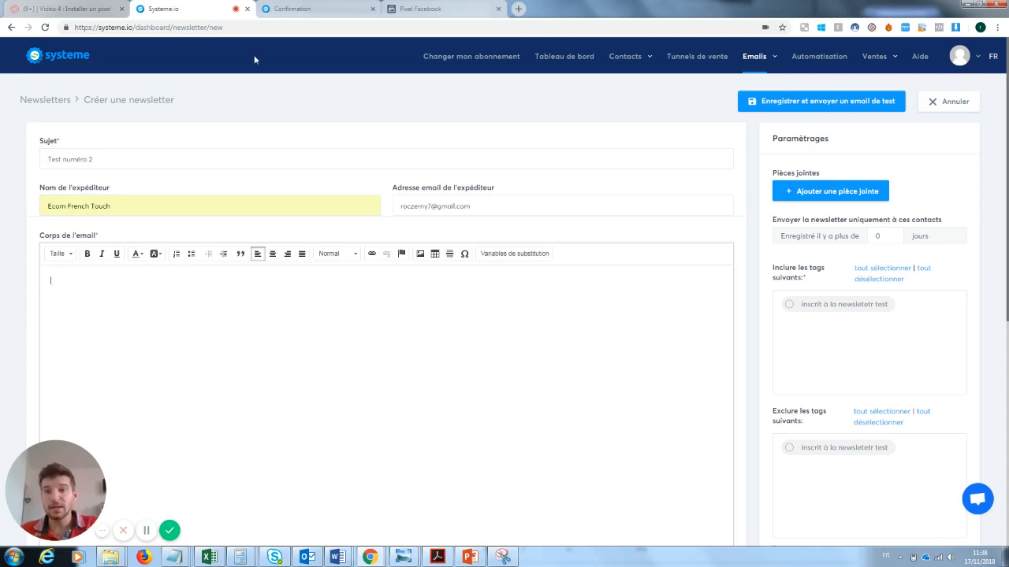
{"action": "left_click", "coordinate": [221, 30]}
{"action": "key", "text": "ctrl+c"}
{"action": "left_click", "coordinate": [237, 353]}
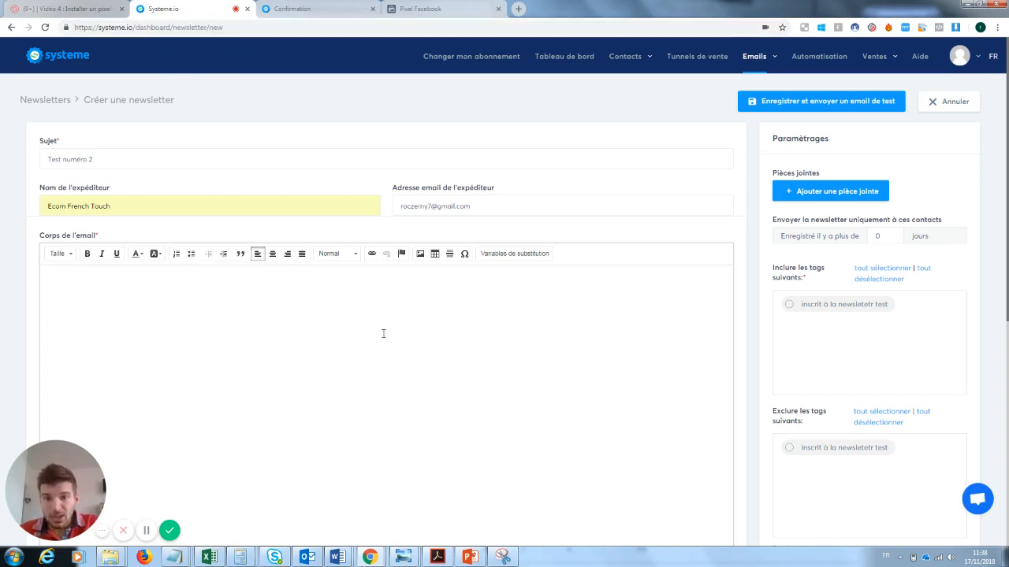
{"action": "left_click", "coordinate": [371, 252]}
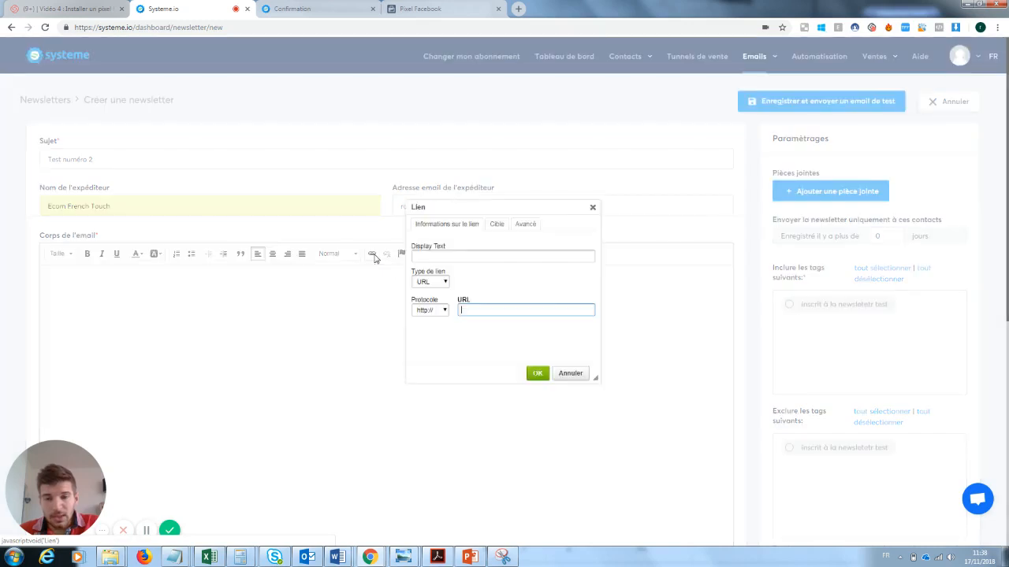
{"action": "key", "text": "ctrl+v"}
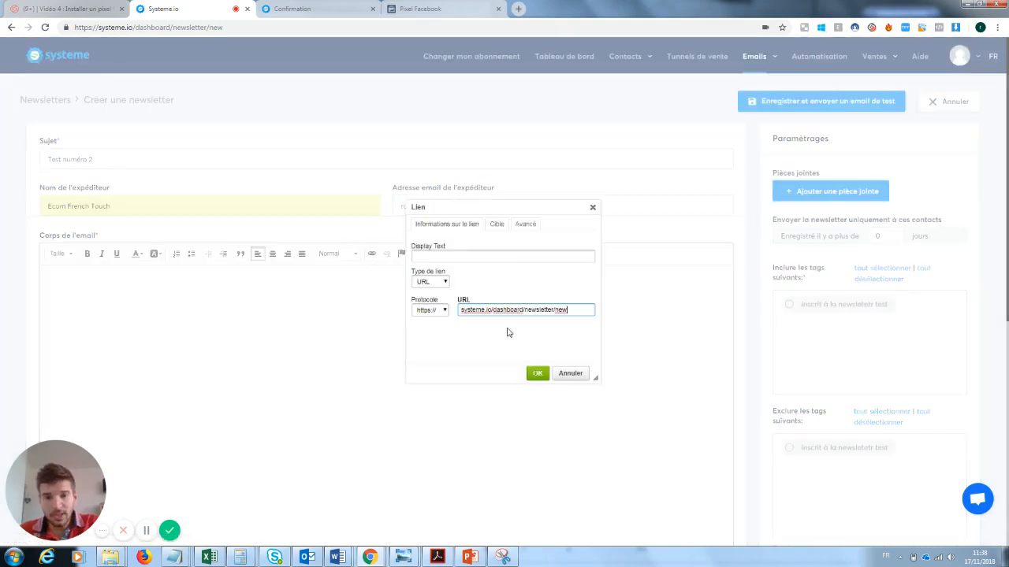
{"action": "left_click", "coordinate": [537, 373]}
{"action": "left_click", "coordinate": [155, 340]}
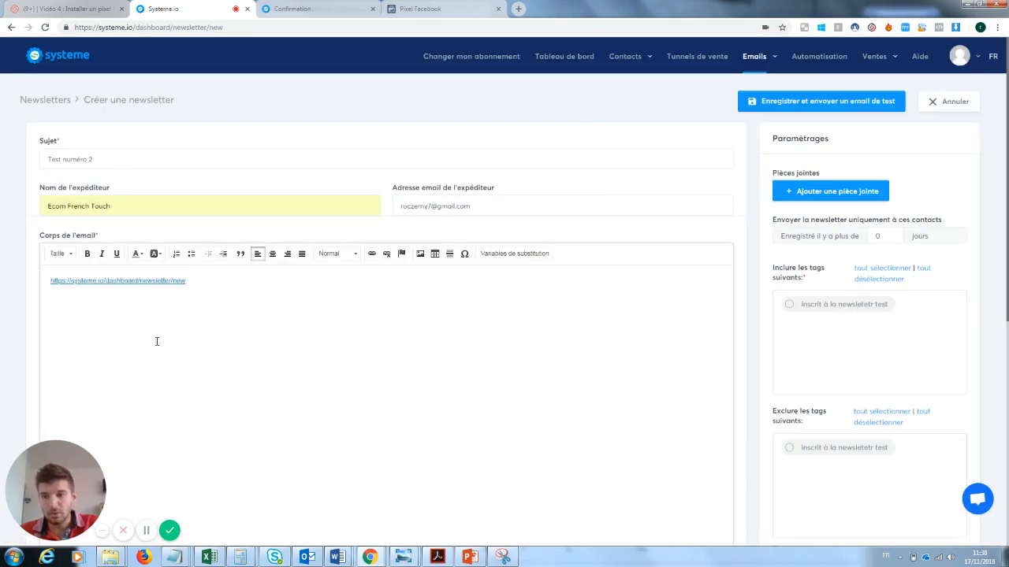
Add five blank lines above the link in the email body.
{"action": "left_click", "coordinate": [49, 281]}
{"action": "key", "text": "Return"}
{"action": "key", "text": "Return"}
{"action": "key", "text": "Return"}
{"action": "key", "text": "Return"}
{"action": "key", "text": "Return"}
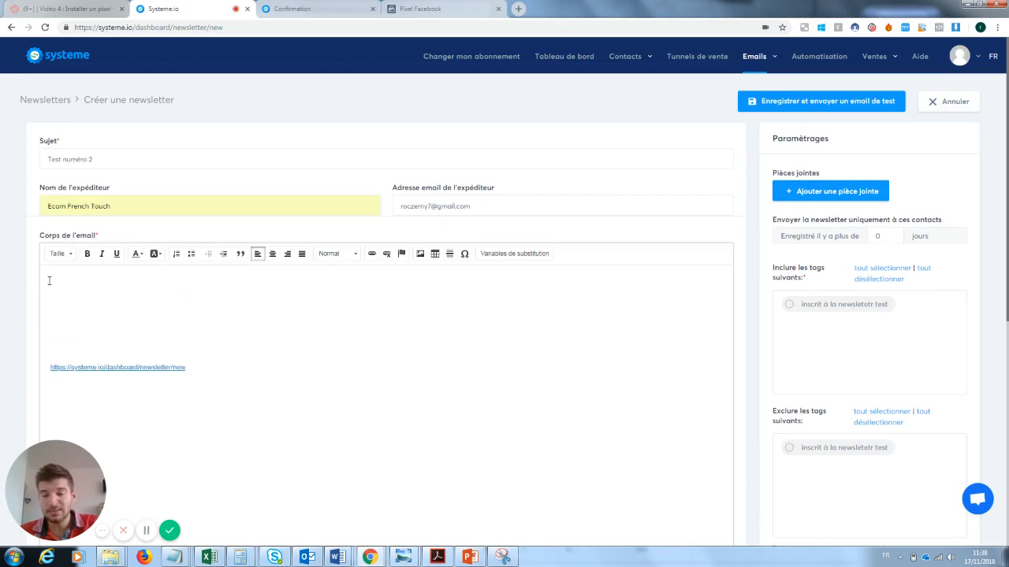
{"action": "left_click", "coordinate": [107, 299]}
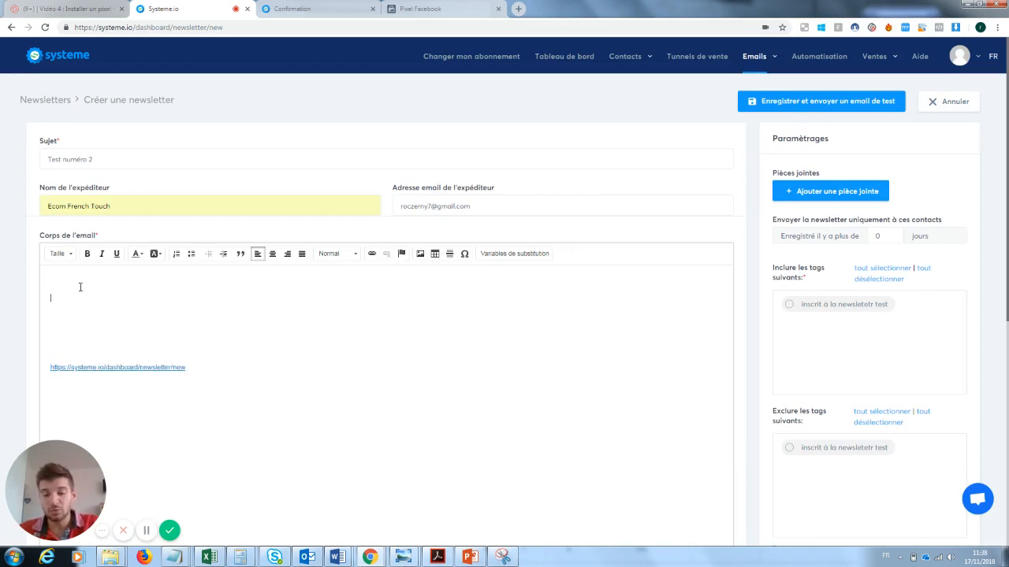
{"action": "type", "text": "bejkdbcked"}
{"action": "key", "text": "BackSpace"}
{"action": "key", "text": "BackSpace"}
{"action": "key", "text": "BackSpace"}
{"action": "key", "text": "BackSpace"}
{"action": "key", "text": "BackSpace"}
{"action": "key", "text": "BackSpace"}
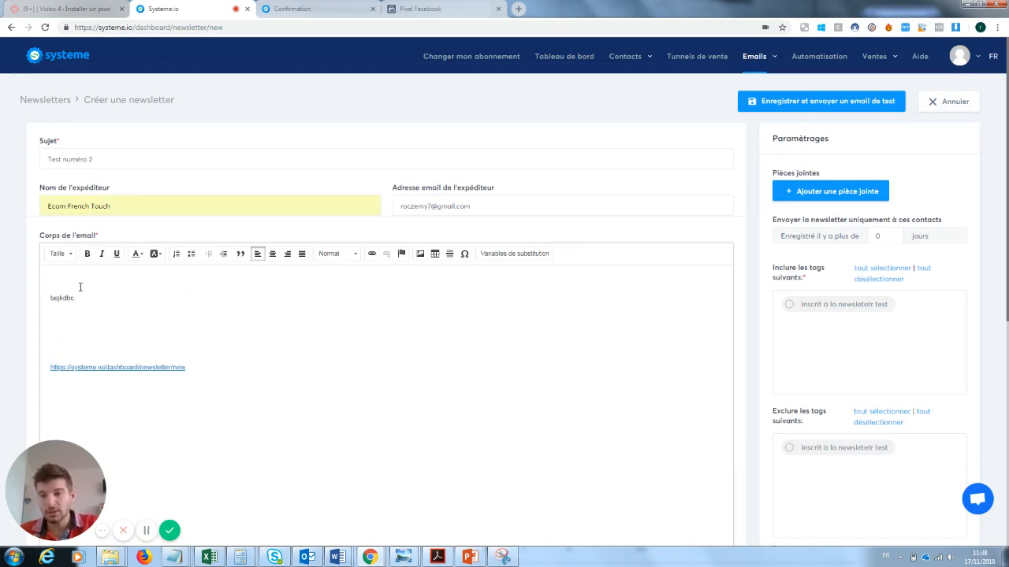
{"action": "key", "text": "BackSpace"}
{"action": "key", "text": "BackSpace"}
{"action": "key", "text": "BackSpace"}
{"action": "key", "text": "BackSpace"}
{"action": "key", "text": "BackSpace"}
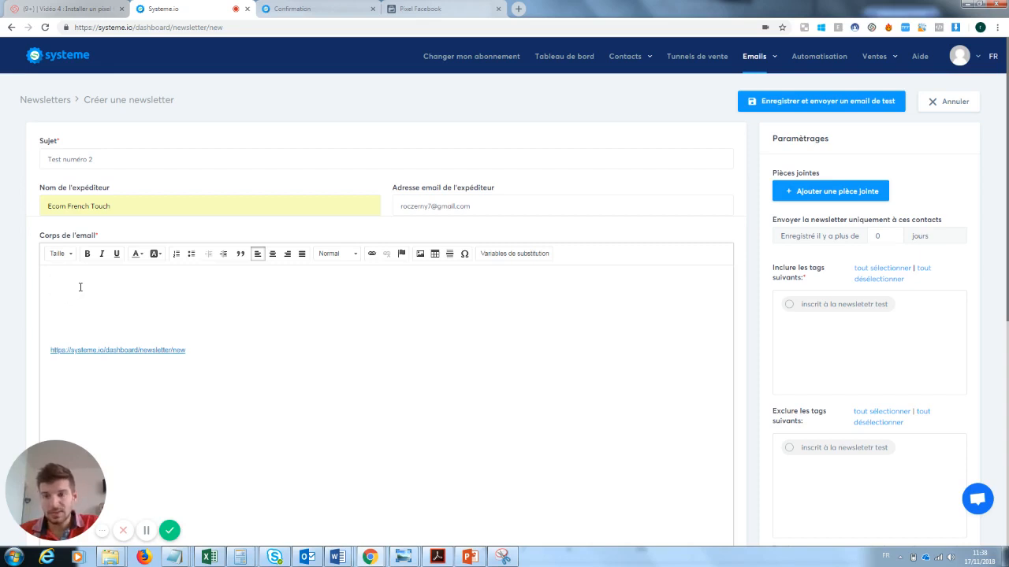
Write the greeting "Salut ," at the start of the body and insert the Prénom substitution variable on the line below.
{"action": "type", "text": "Salut ,"}
{"action": "key", "text": "Return"}
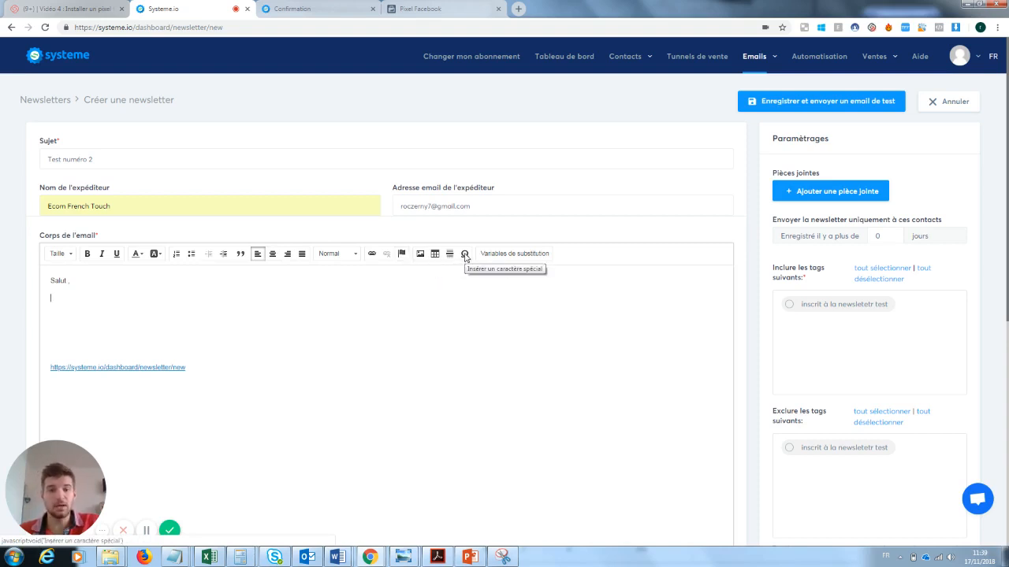
{"action": "left_click", "coordinate": [507, 255]}
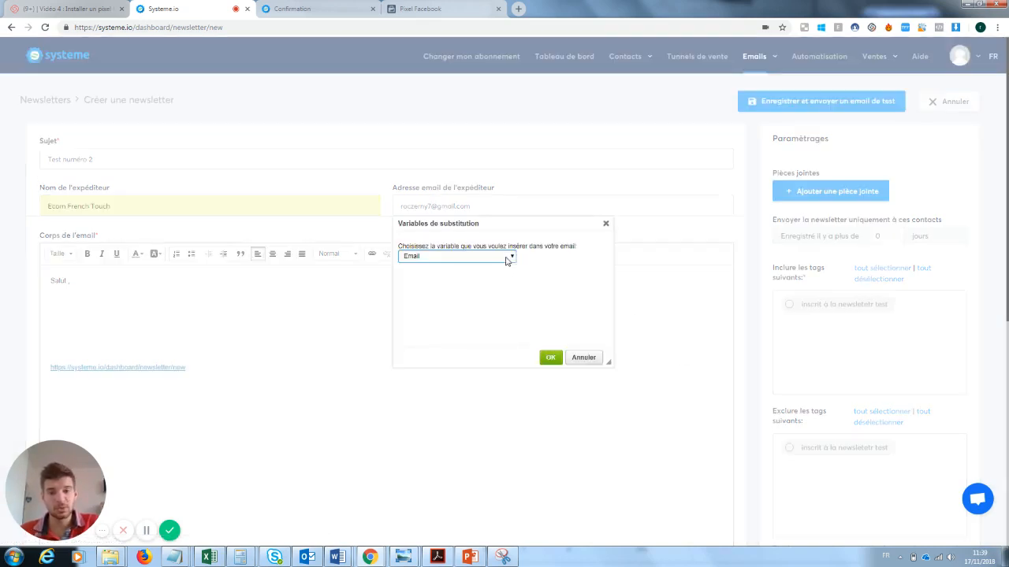
{"action": "left_click", "coordinate": [503, 257]}
{"action": "left_click", "coordinate": [452, 275]}
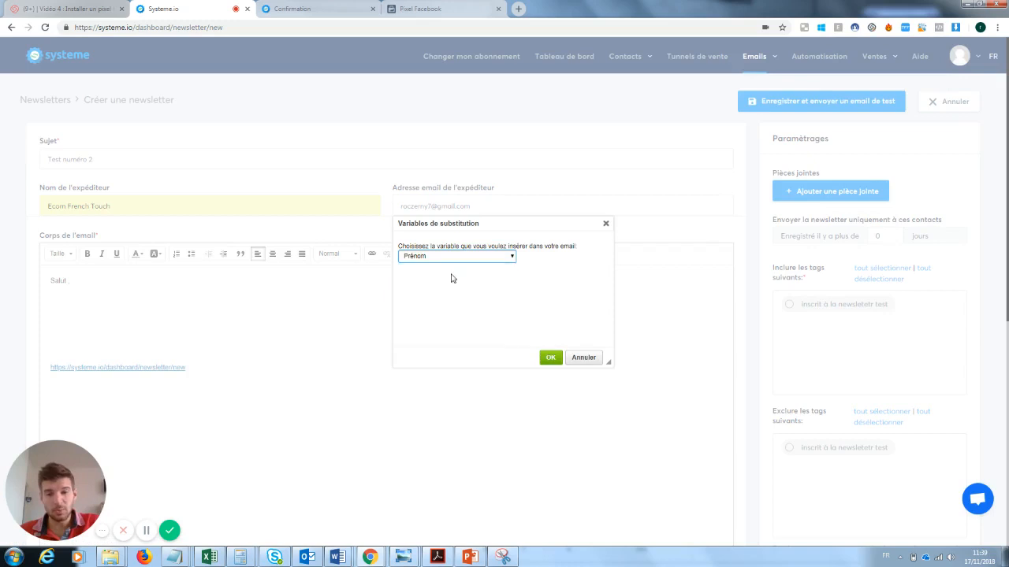
{"action": "left_click", "coordinate": [550, 357]}
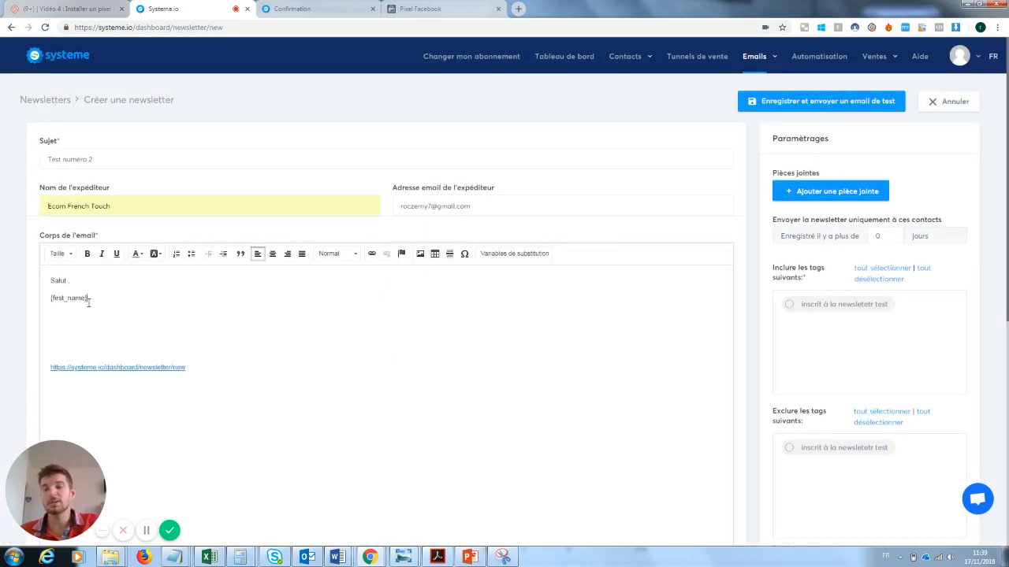
{"action": "left_click_drag", "start_coordinate": [89, 299], "coordinate": [41, 304]}
{"action": "left_click", "coordinate": [178, 332]}
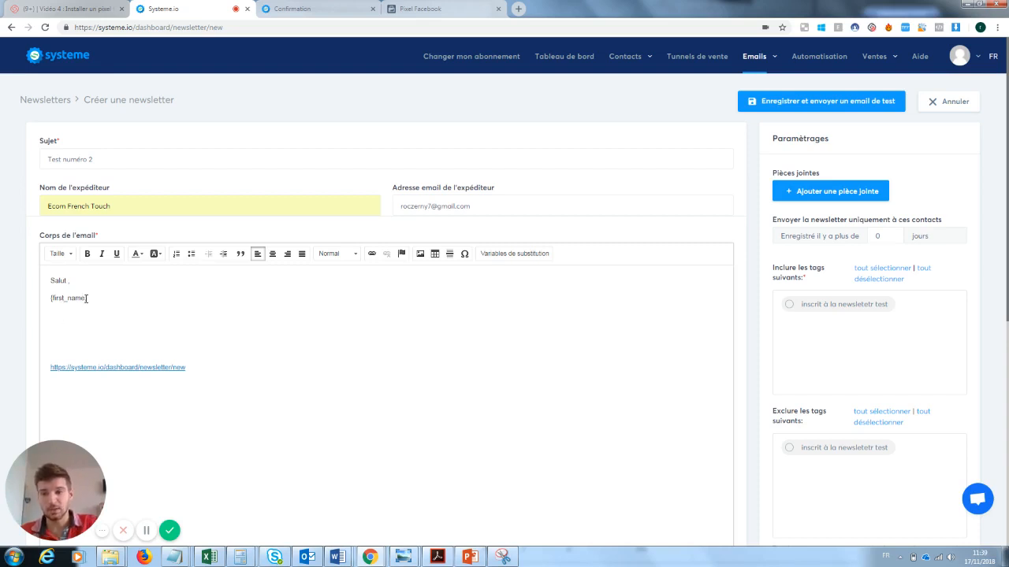
Move the {first_name} variable up into the greeting line, between "Salut" and the comma.
{"action": "left_click_drag", "start_coordinate": [86, 298], "coordinate": [49, 299]}
{"action": "key", "text": "ctrl+c"}
{"action": "key", "text": "BackSpace"}
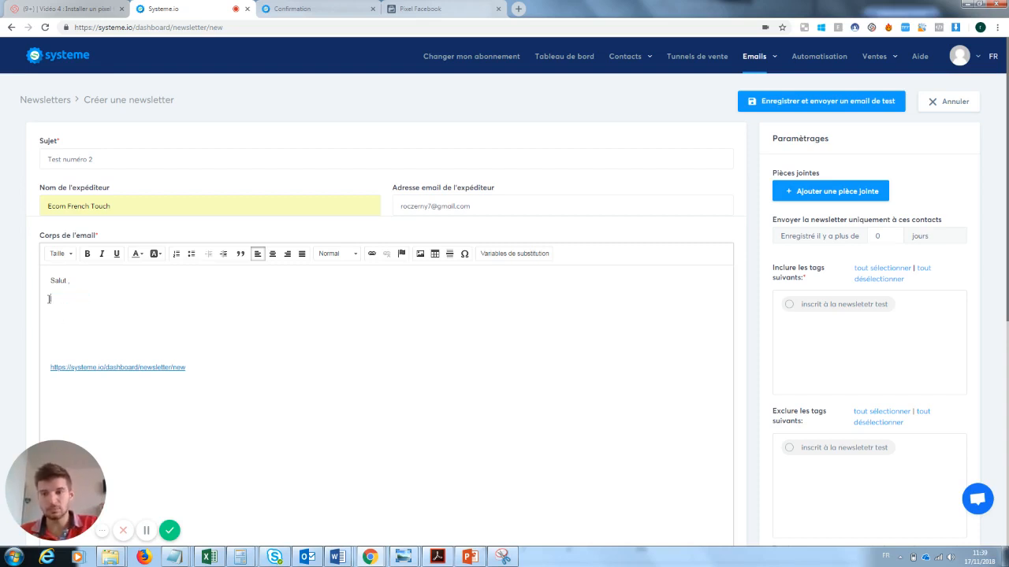
{"action": "left_click", "coordinate": [69, 280]}
{"action": "key", "text": "BackSpace"}
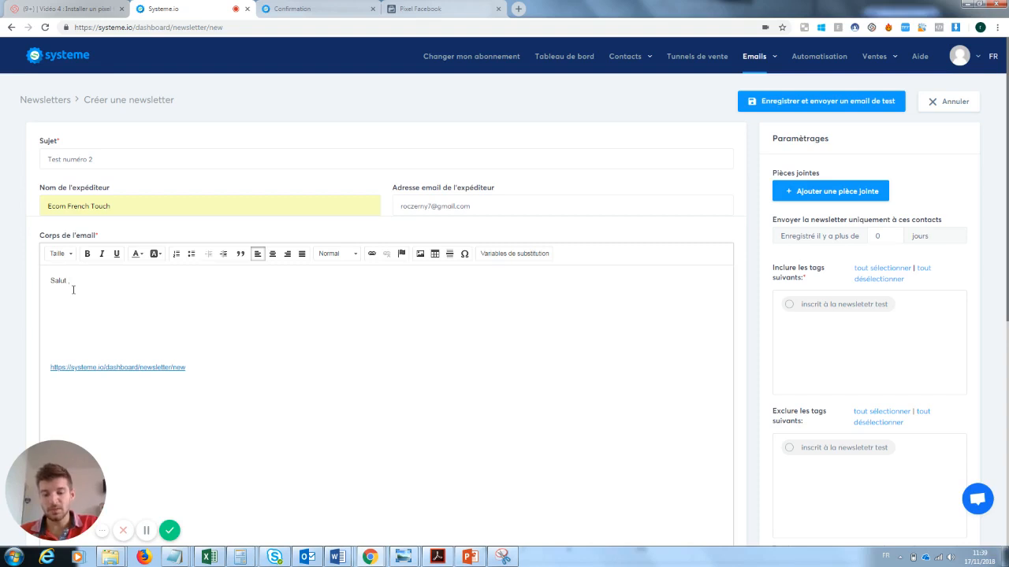
{"action": "key", "text": "ctrl+v"}
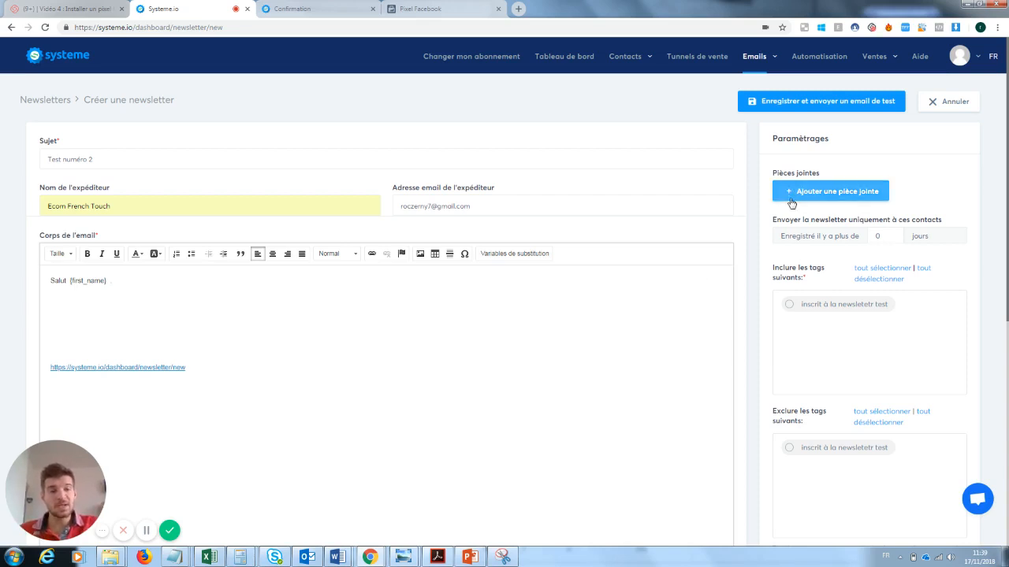
Include the tag "inscrit à la newsletetr test" as recipients and save the newsletter with the test email option.
{"action": "scroll", "coordinate": [903, 183], "scroll_direction": "down", "scroll_amount": 1}
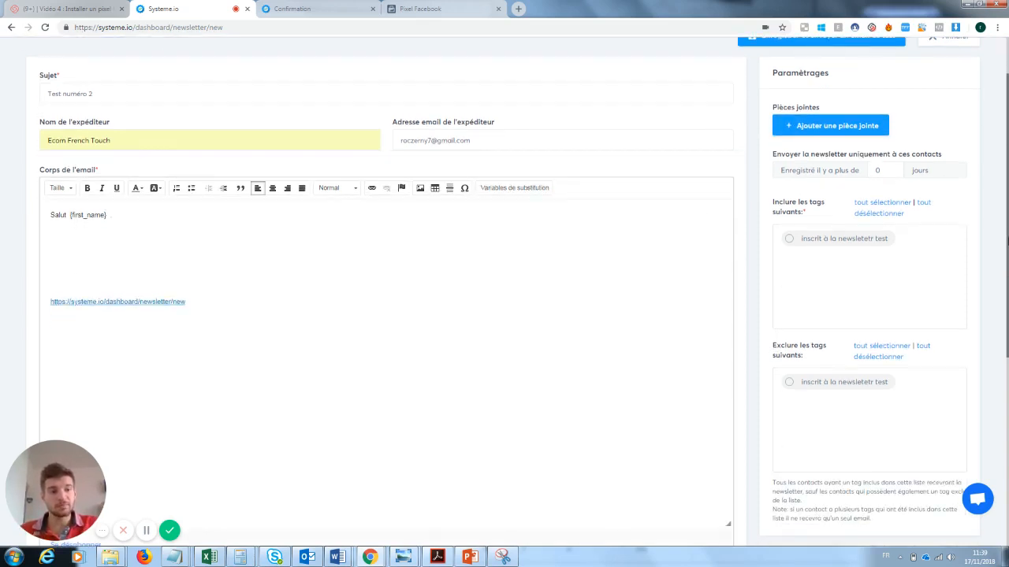
{"action": "left_click", "coordinate": [791, 233]}
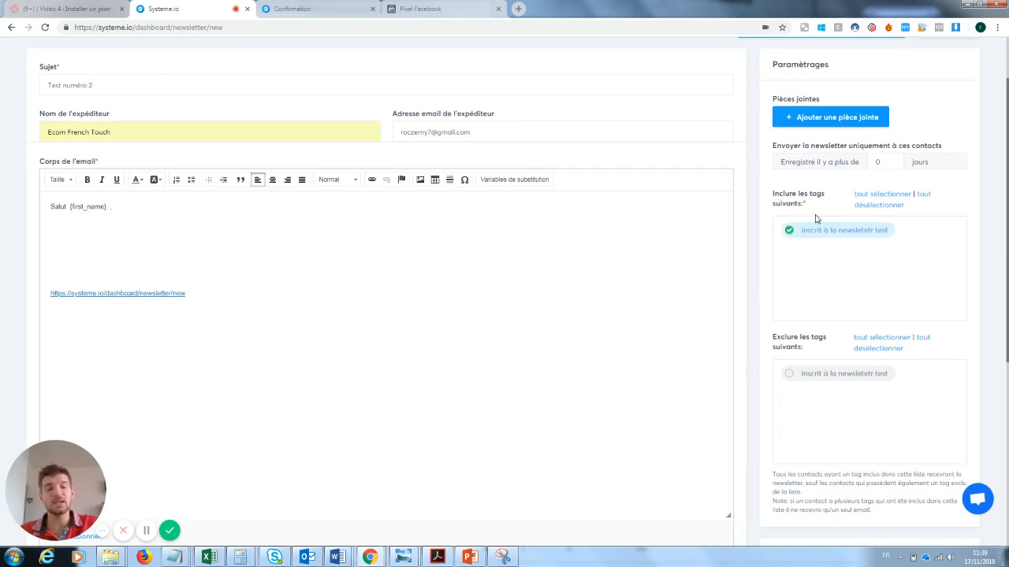
{"action": "scroll", "coordinate": [791, 232], "scroll_direction": "down", "scroll_amount": 4}
{"action": "scroll", "coordinate": [512, 284], "scroll_direction": "up", "scroll_amount": 5}
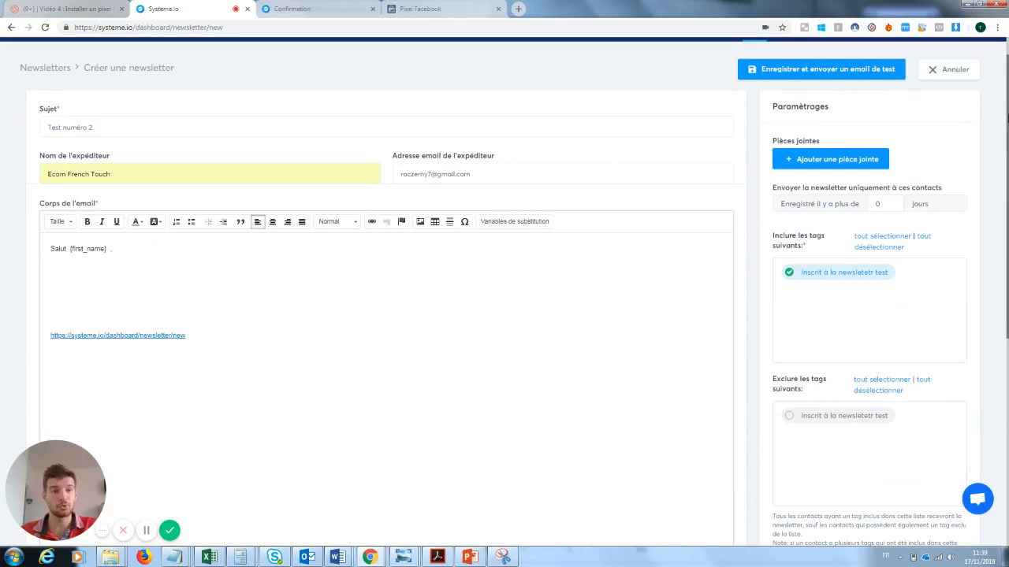
{"action": "left_click", "coordinate": [814, 76]}
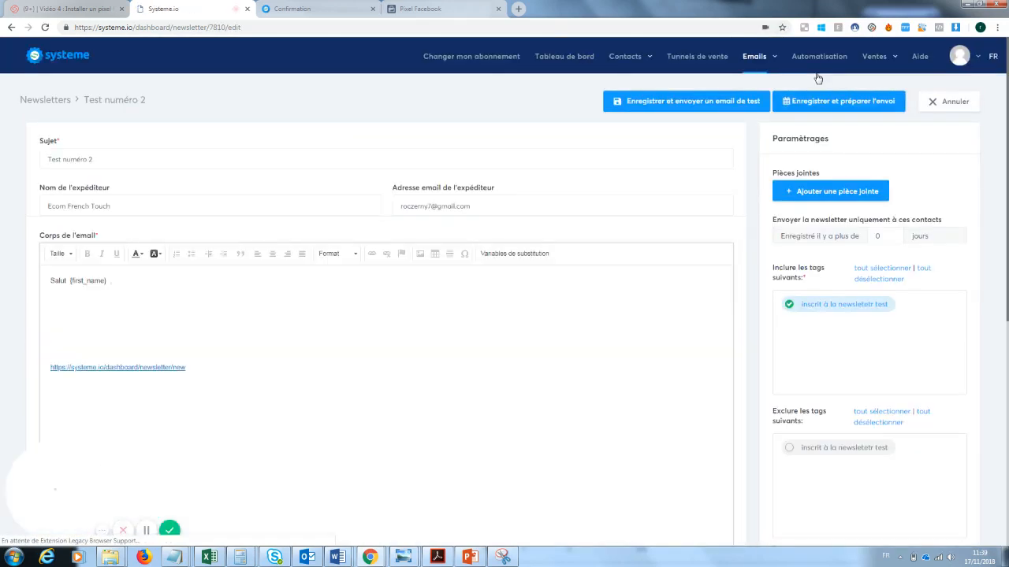
Try a minimum registration age of 3 days for the recipients and set it back to 0.
{"action": "mouse_move", "coordinate": [1007, 145]}
{"action": "left_mouse_down"}
{"action": "mouse_move", "coordinate": [1007, 233]}
{"action": "mouse_move", "coordinate": [1007, 154]}
{"action": "left_mouse_up"}
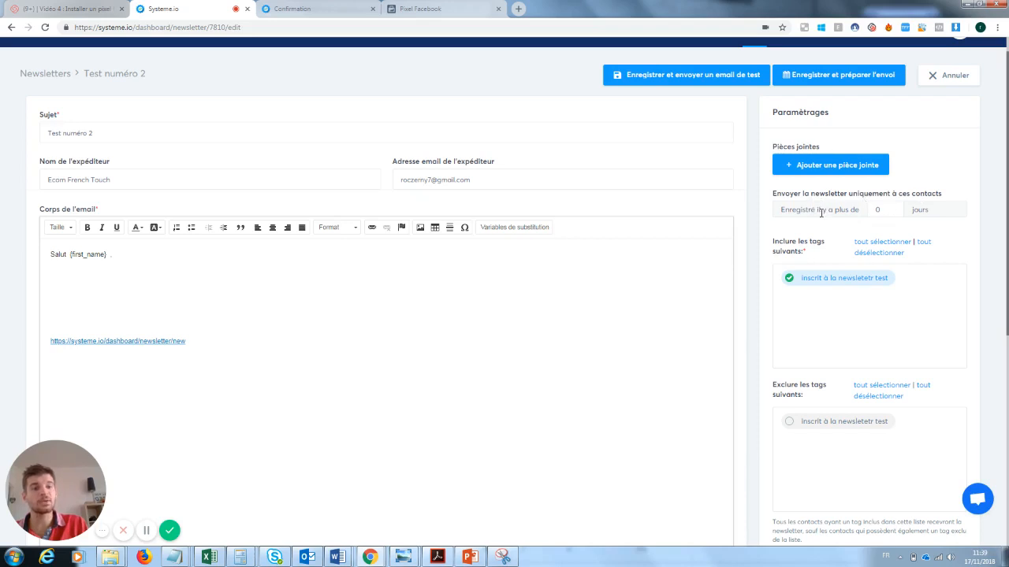
{"action": "left_click", "coordinate": [891, 208]}
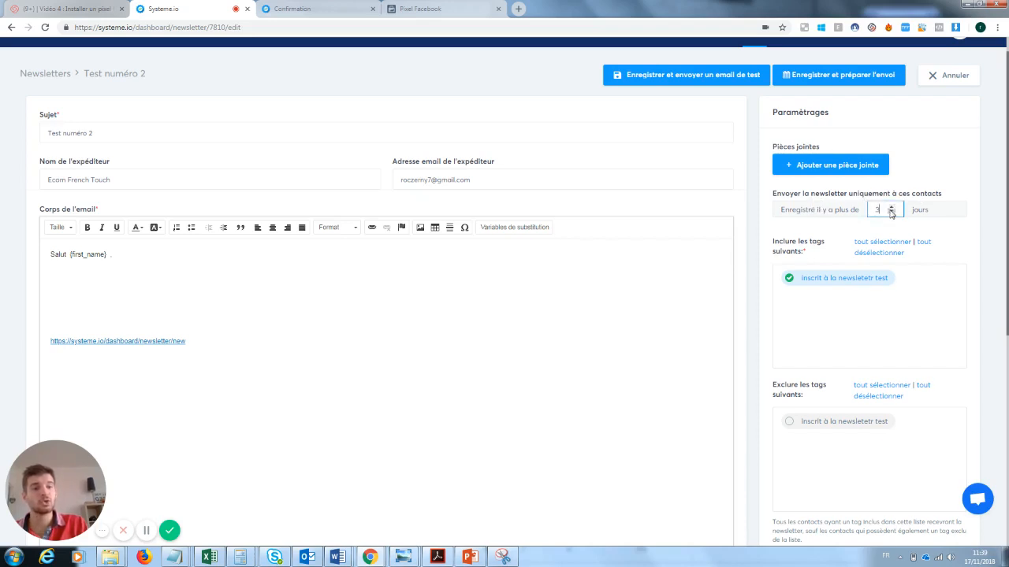
{"action": "left_click", "coordinate": [890, 213]}
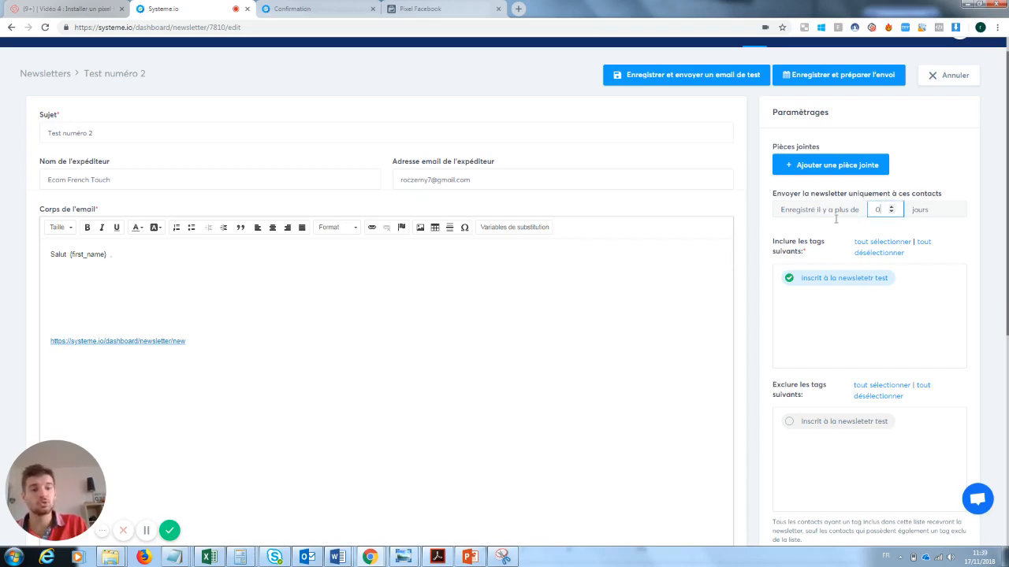
Save the newsletter, proceed to the sending preparation page, and view the date choices for scheduled sending.
{"action": "left_click", "coordinate": [843, 76]}
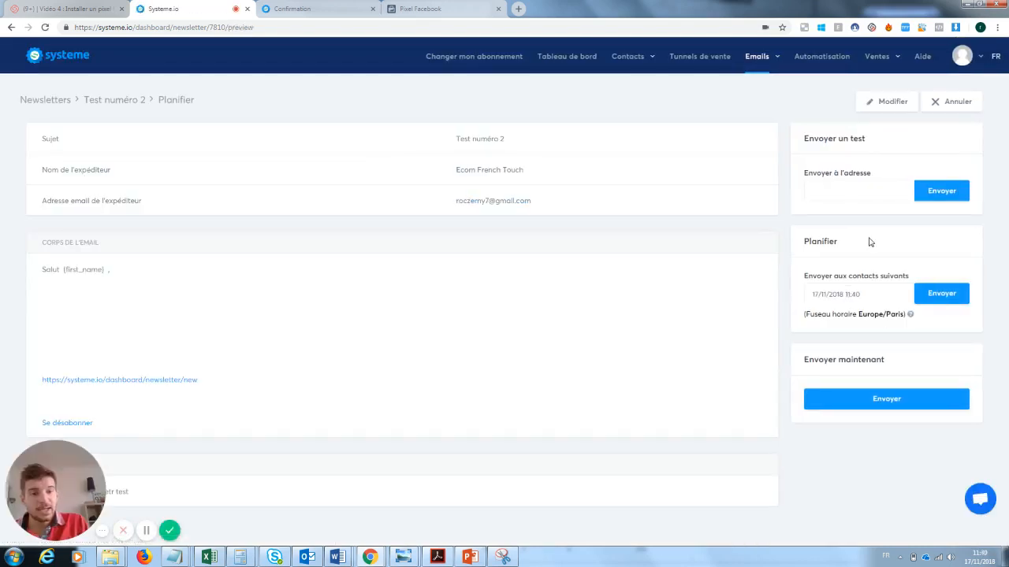
{"action": "left_click", "coordinate": [863, 294]}
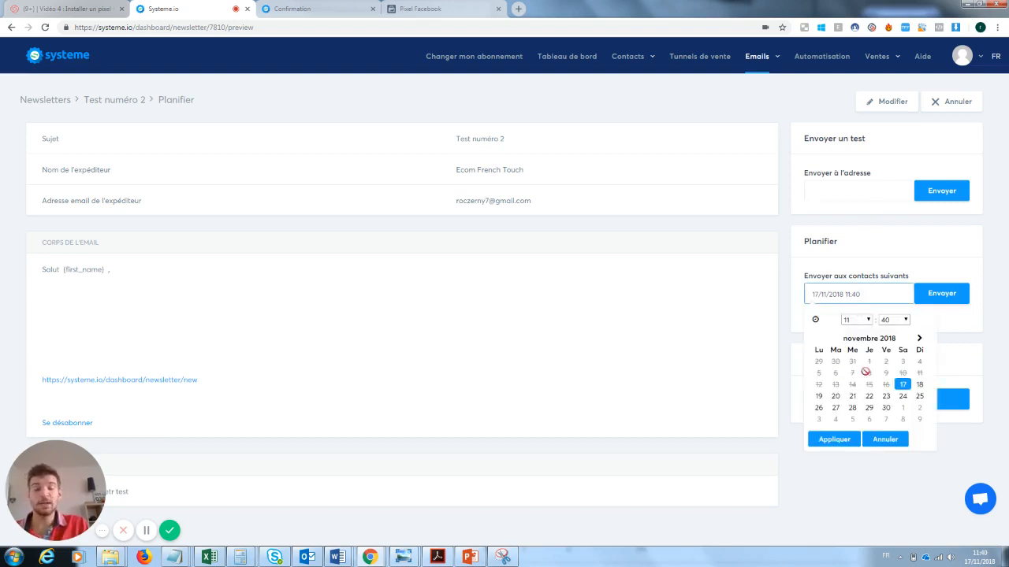
{"action": "left_click", "coordinate": [644, 337]}
Examine the test address entry and the options for scheduled or immediate sending of the newsletter.
{"action": "left_click", "coordinate": [826, 193]}
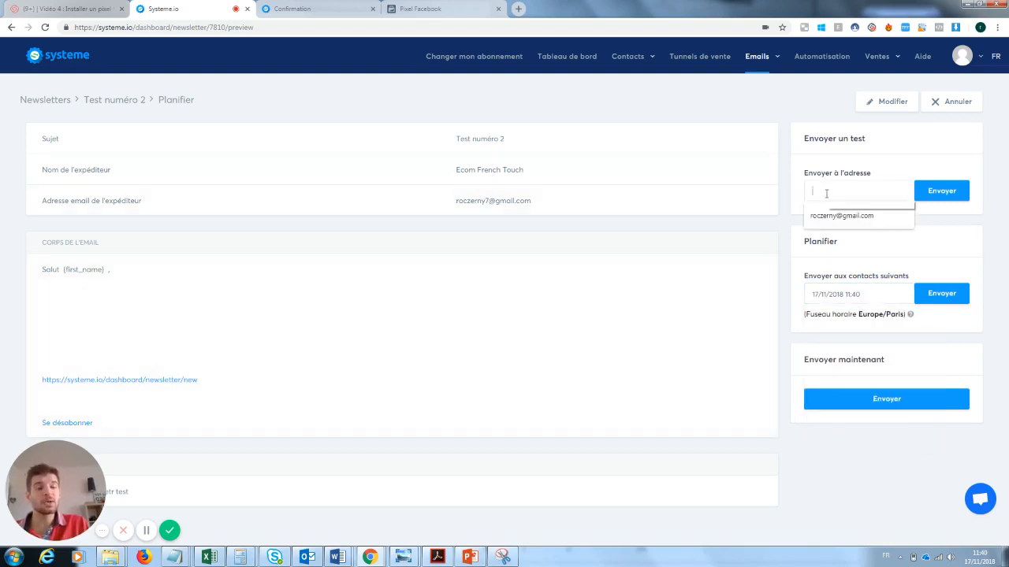
{"action": "left_click", "coordinate": [648, 266]}
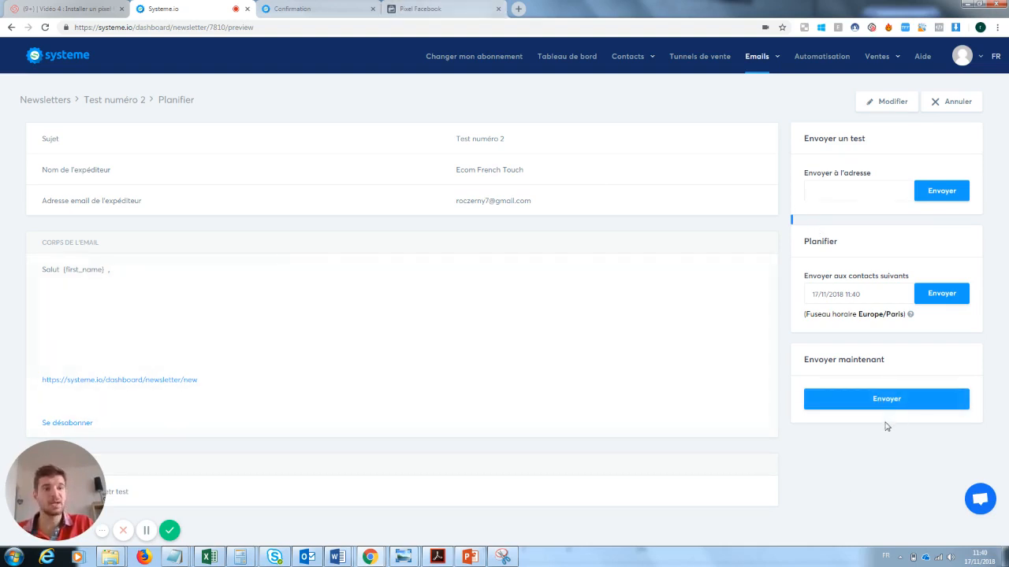
{"action": "mouse_move", "coordinate": [918, 96]}
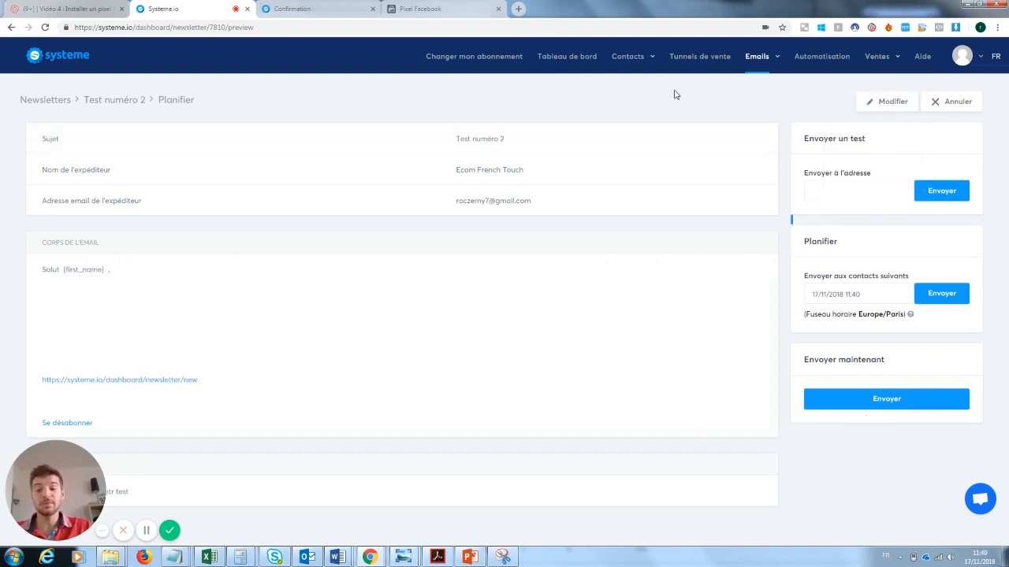
Go to the email campaigns and create a campaign named "mail 1" with the description "1".
{"action": "mouse_move", "coordinate": [758, 60]}
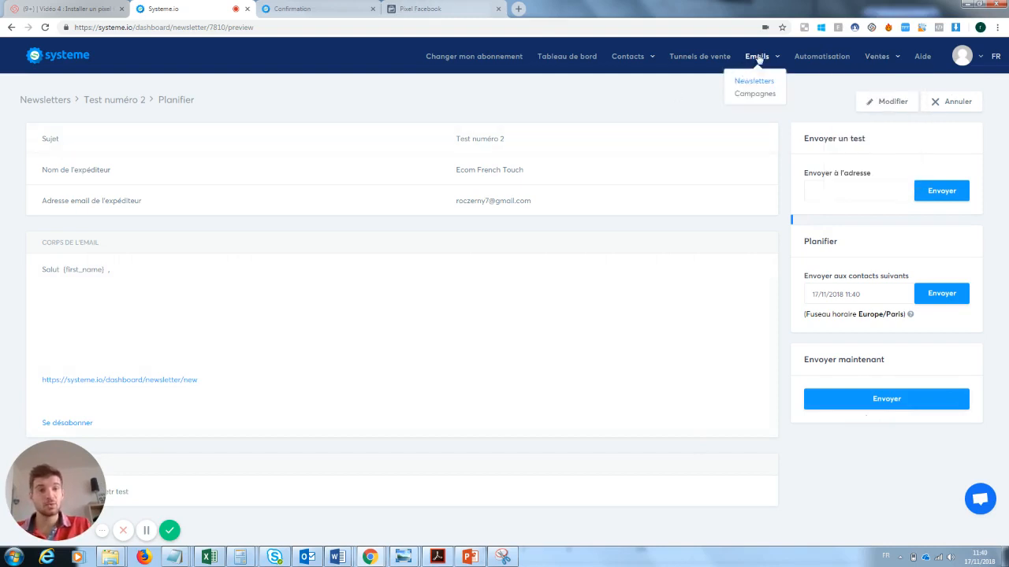
{"action": "left_click", "coordinate": [745, 95]}
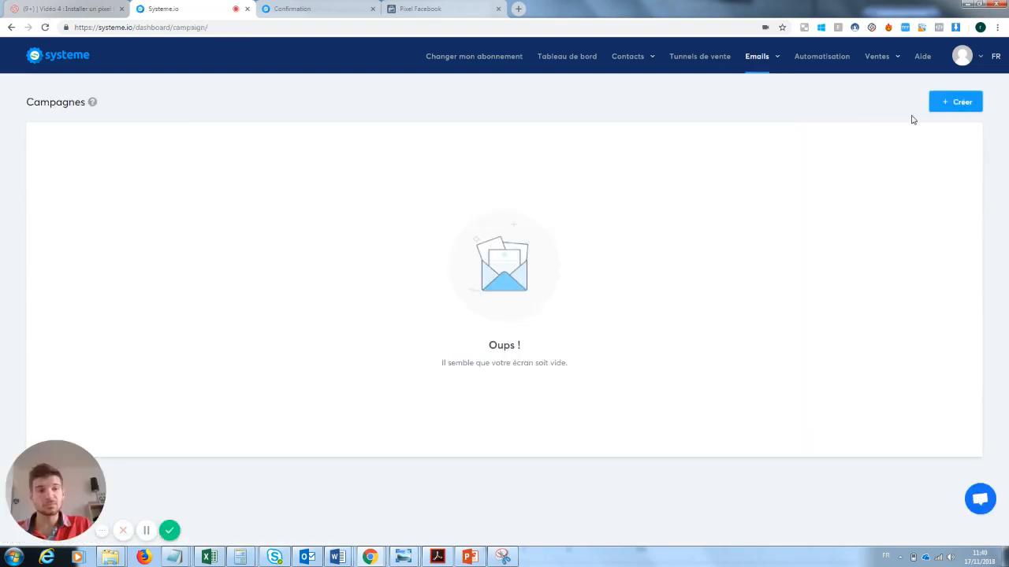
{"action": "left_click", "coordinate": [954, 104]}
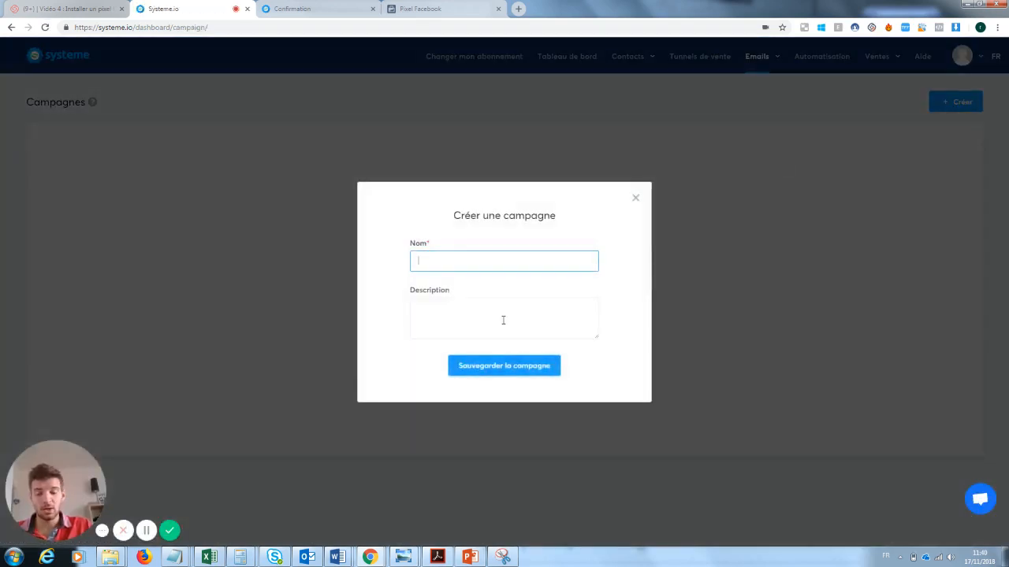
{"action": "type", "text": "mail 1"}
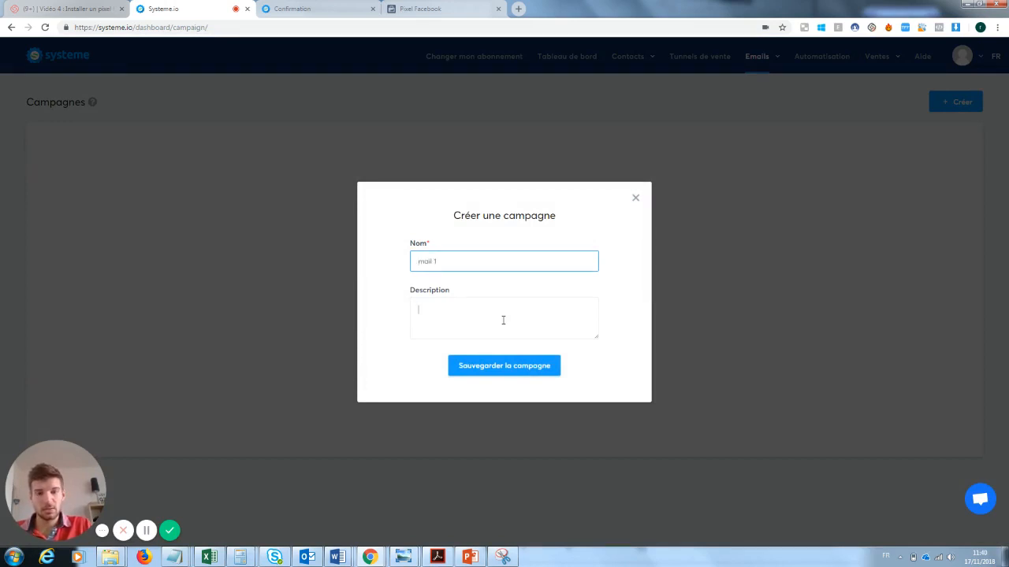
{"action": "left_click", "coordinate": [503, 320]}
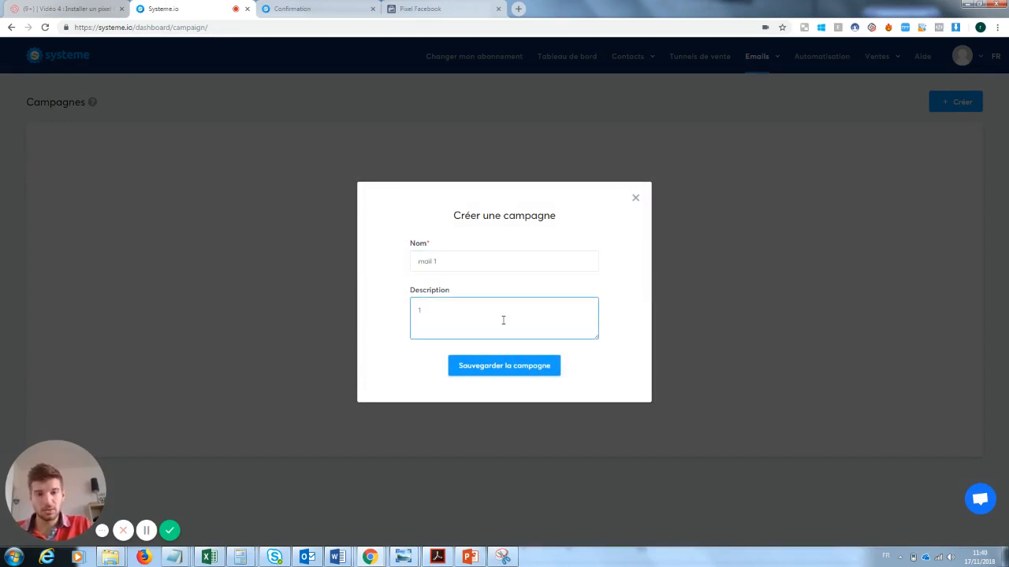
{"action": "left_click", "coordinate": [514, 370]}
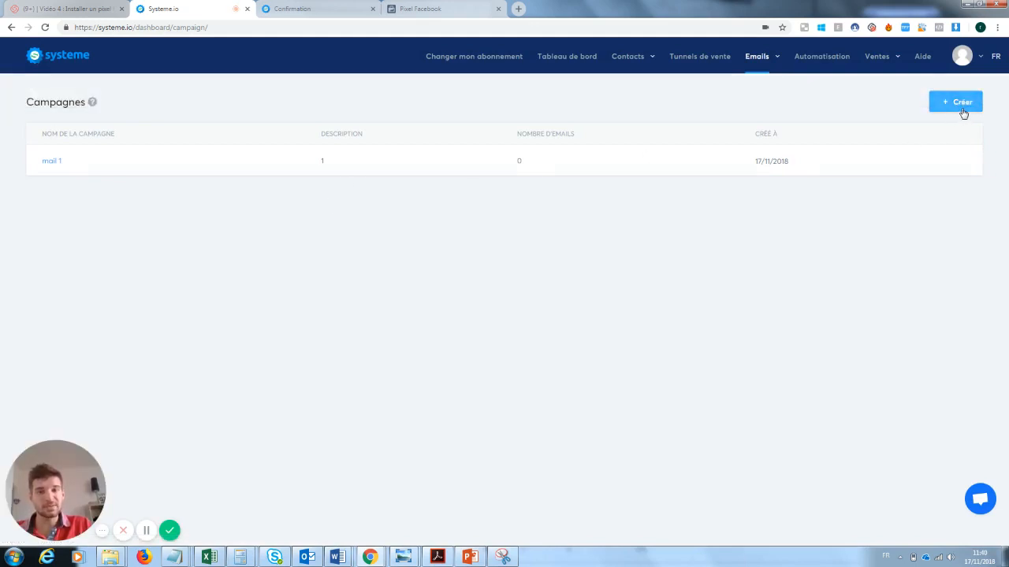
Create a second campaign named "mail 2" with the description "2".
{"action": "left_click", "coordinate": [963, 111]}
{"action": "type", "text": "mail"}
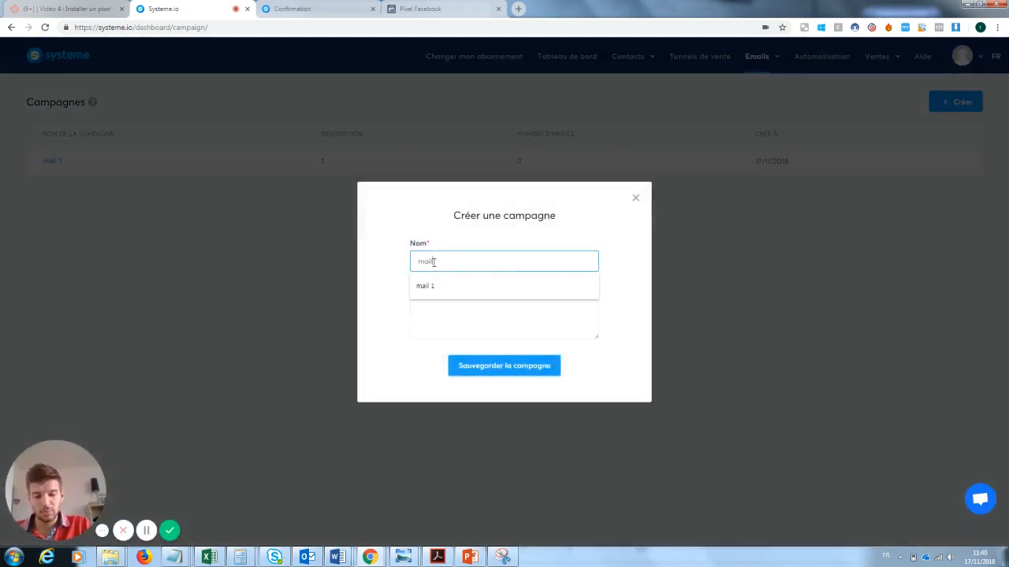
{"action": "type", "text": " 2"}
{"action": "key", "text": "Tab"}
{"action": "type", "text": "2"}
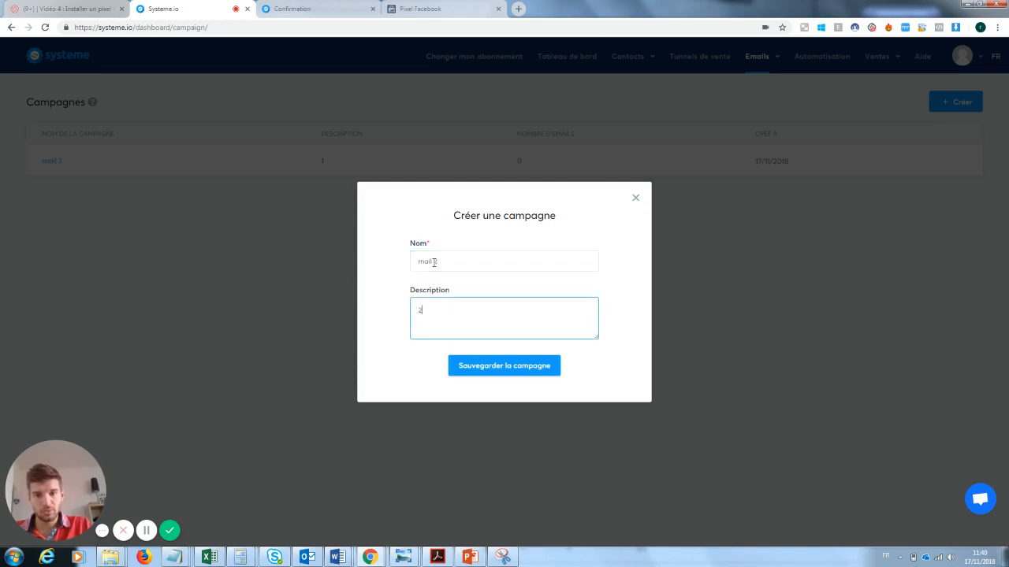
{"action": "left_click", "coordinate": [506, 365]}
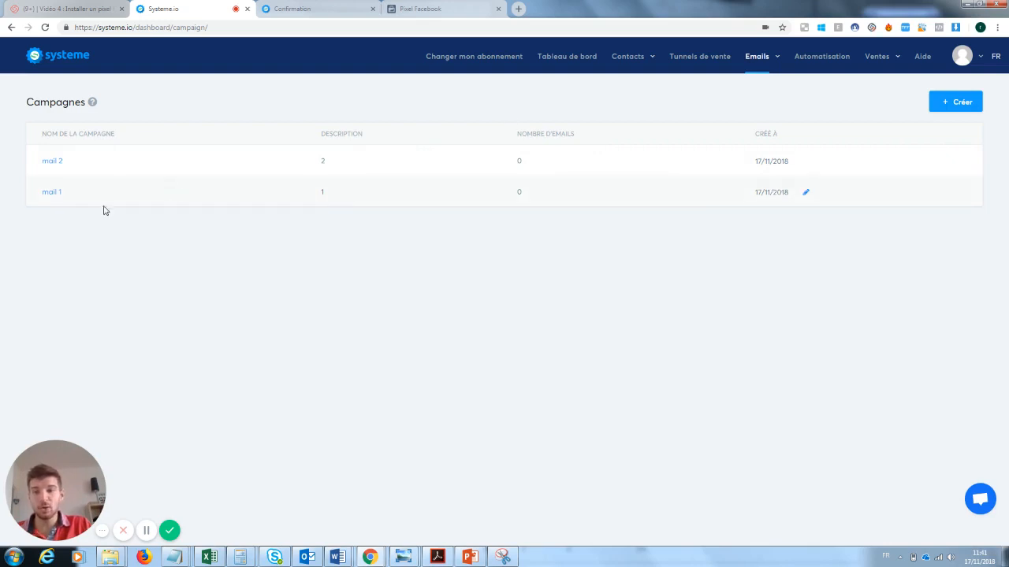
View the step list of campaign "mail 1" and its editable name and description, ending on the campaign list.
{"action": "left_click", "coordinate": [52, 192]}
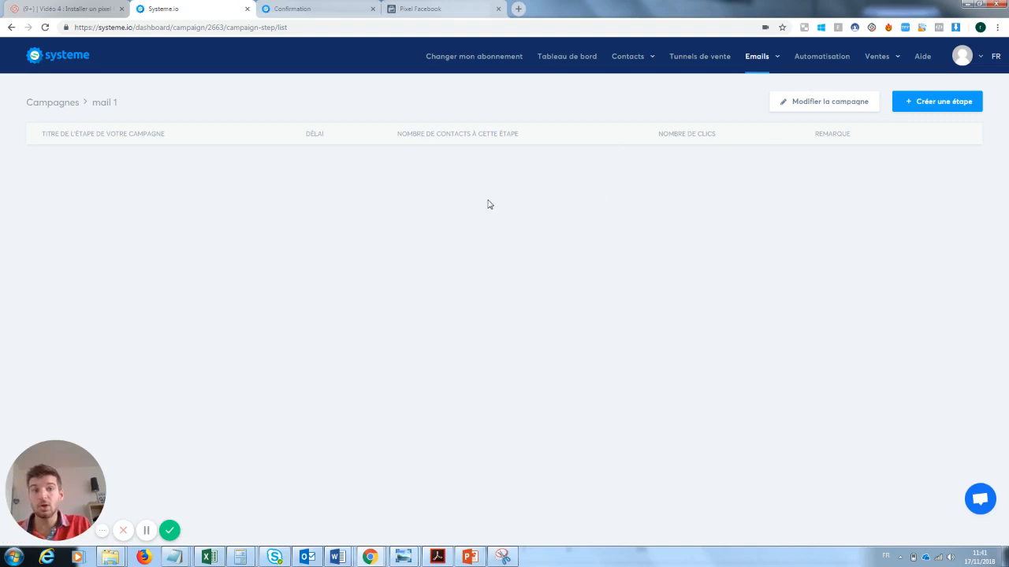
{"action": "left_click", "coordinate": [830, 113]}
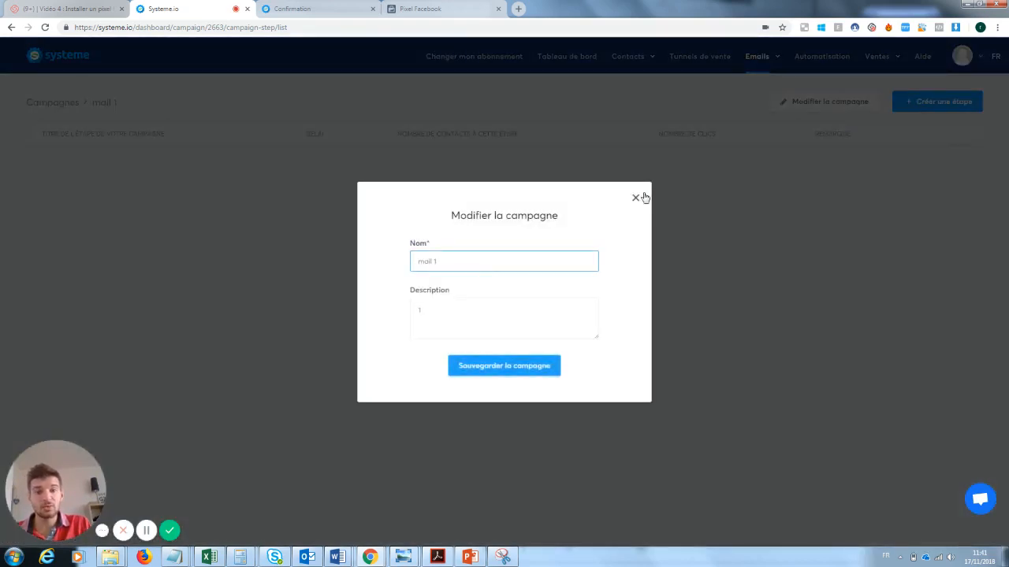
{"action": "left_click", "coordinate": [636, 198]}
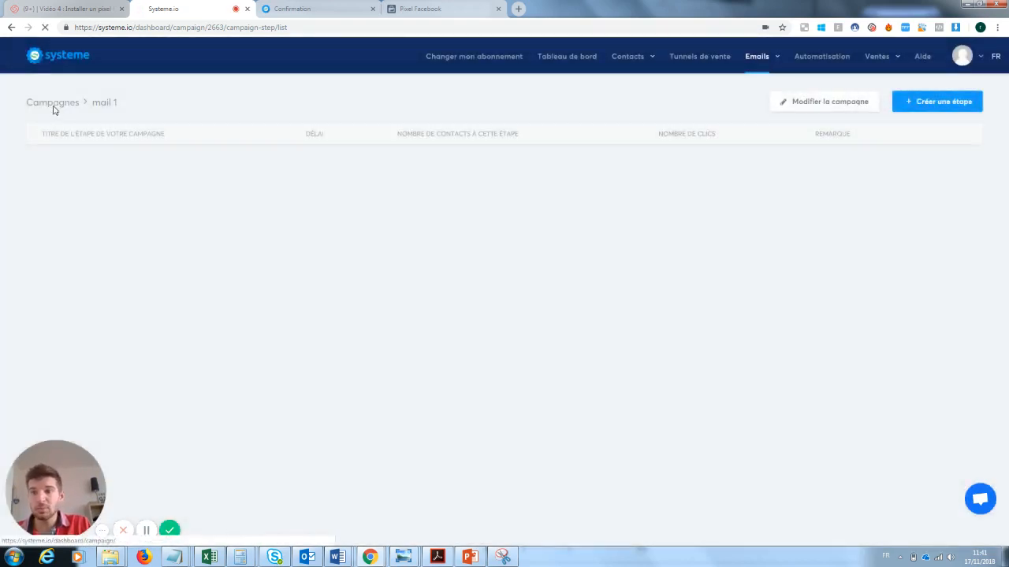
{"action": "left_click", "coordinate": [54, 104]}
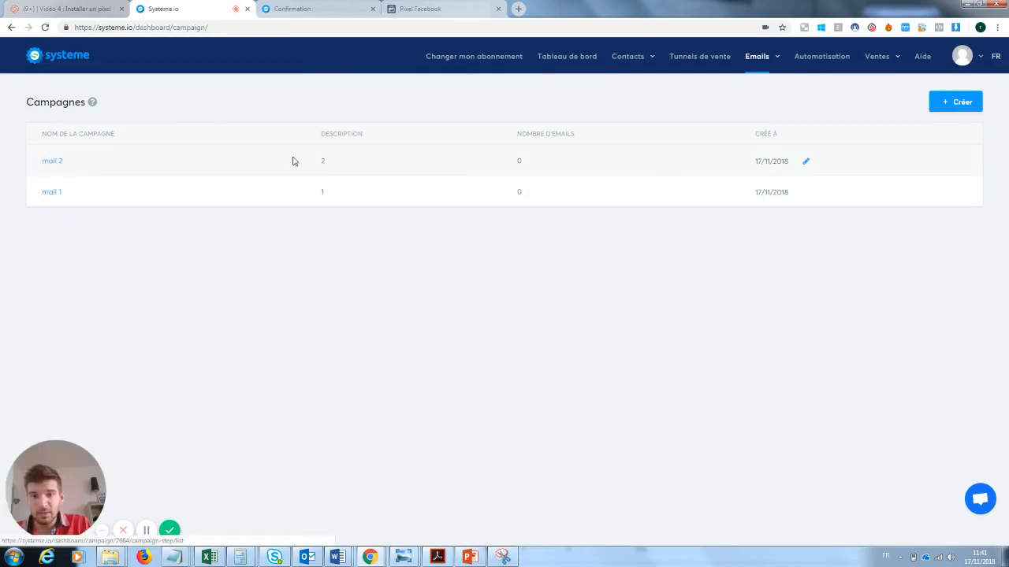
{"action": "left_click", "coordinate": [806, 194]}
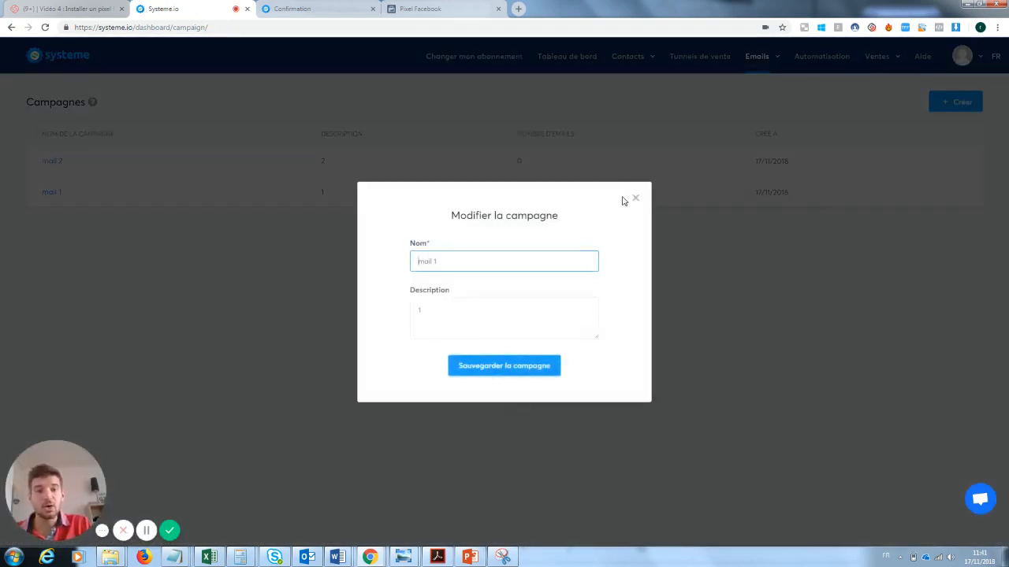
{"action": "left_click", "coordinate": [644, 203]}
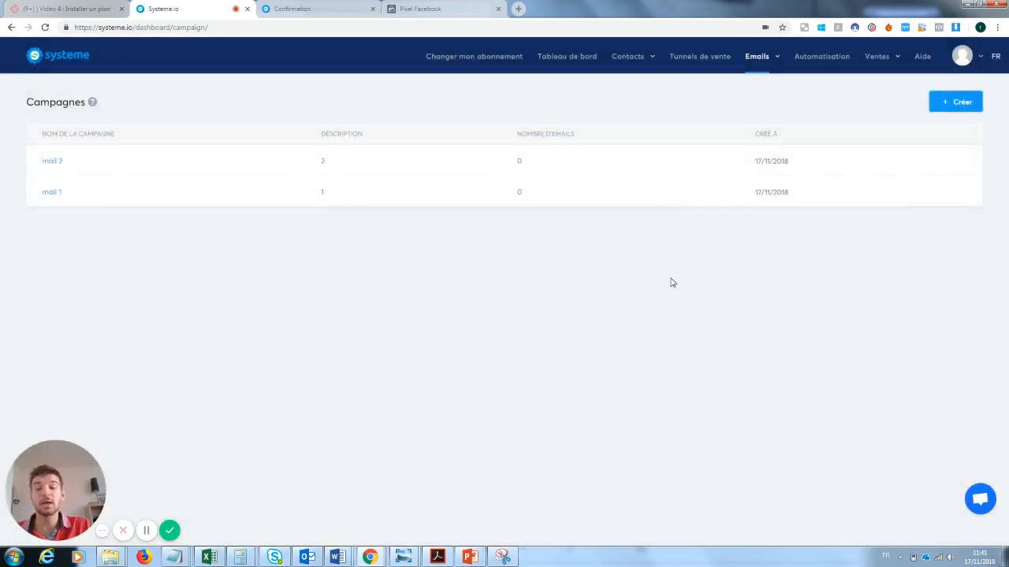
View the new-step form of campaign "mail 2" and its editable name and description, ending on the campaign list.
{"action": "left_click", "coordinate": [57, 162]}
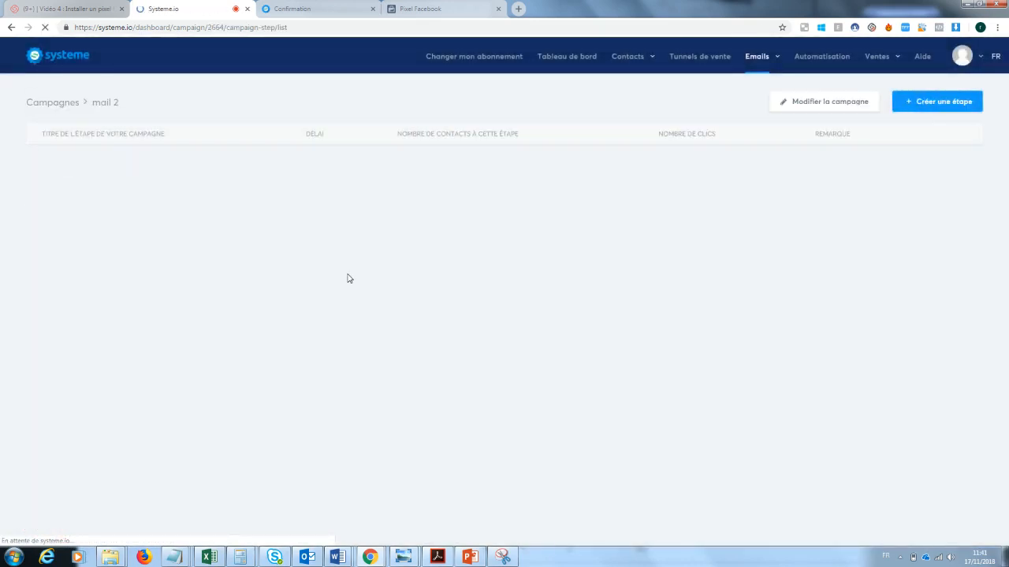
{"action": "left_click", "coordinate": [945, 103]}
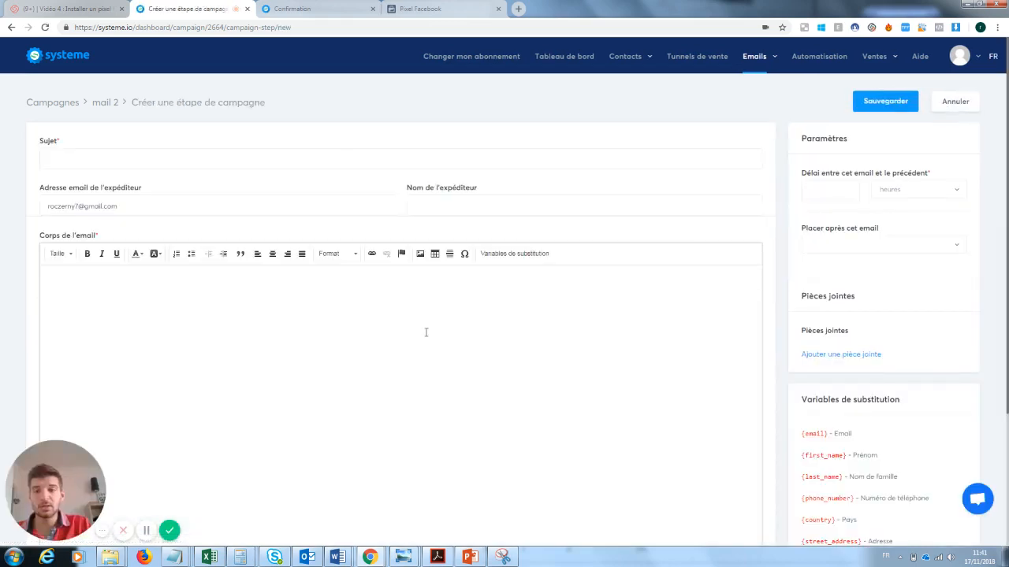
{"action": "left_click", "coordinate": [69, 102]}
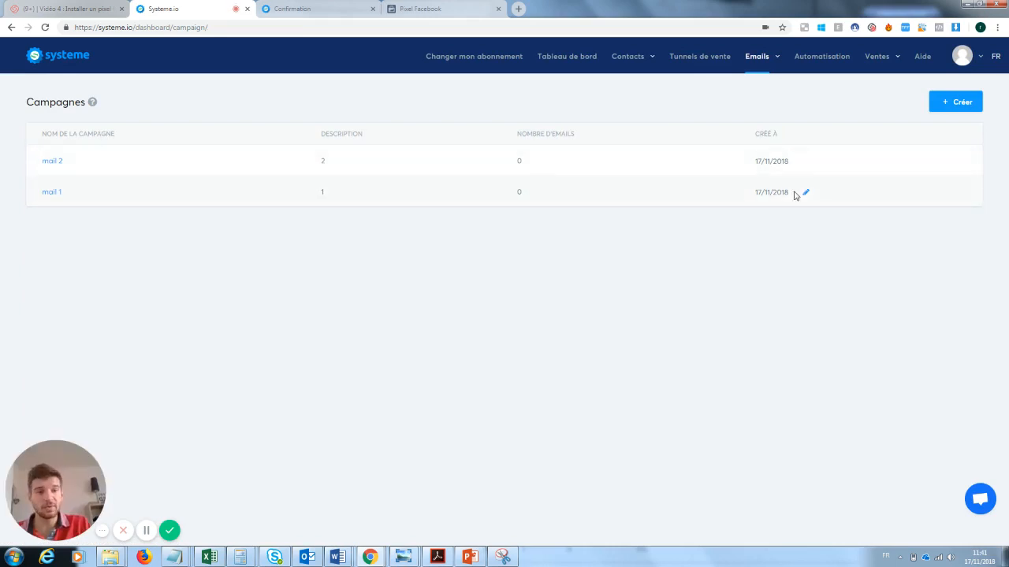
{"action": "left_click", "coordinate": [805, 161]}
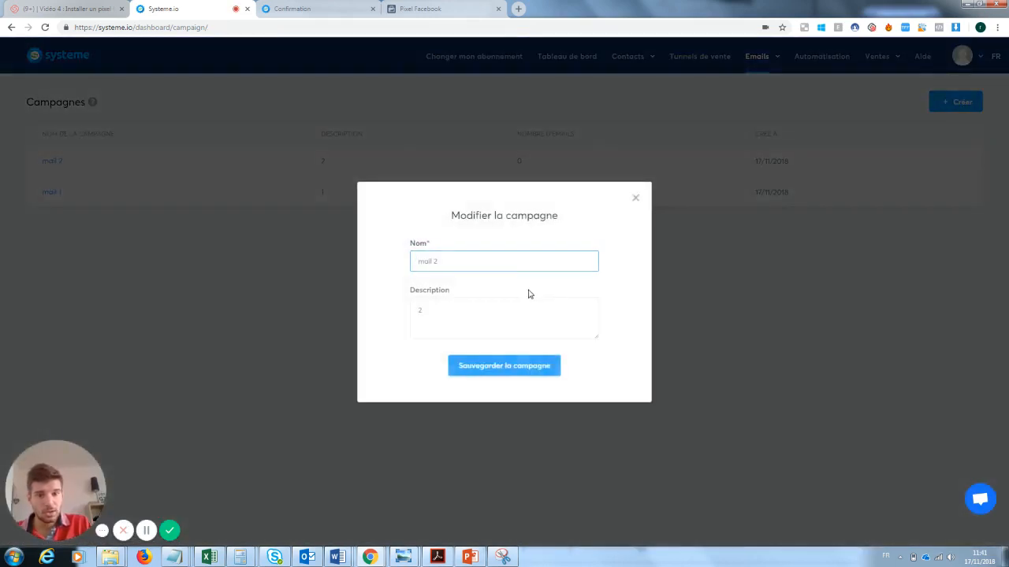
{"action": "left_click", "coordinate": [635, 198]}
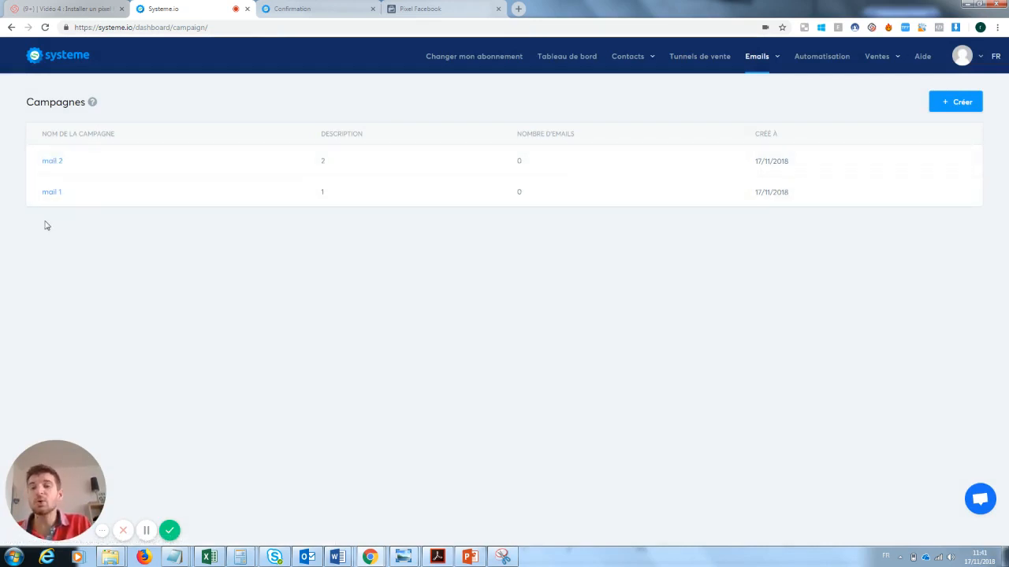
Start a new step in campaign "mail 1" with a delay of 0 hours and check the choices for placing it after another email.
{"action": "left_click", "coordinate": [51, 193]}
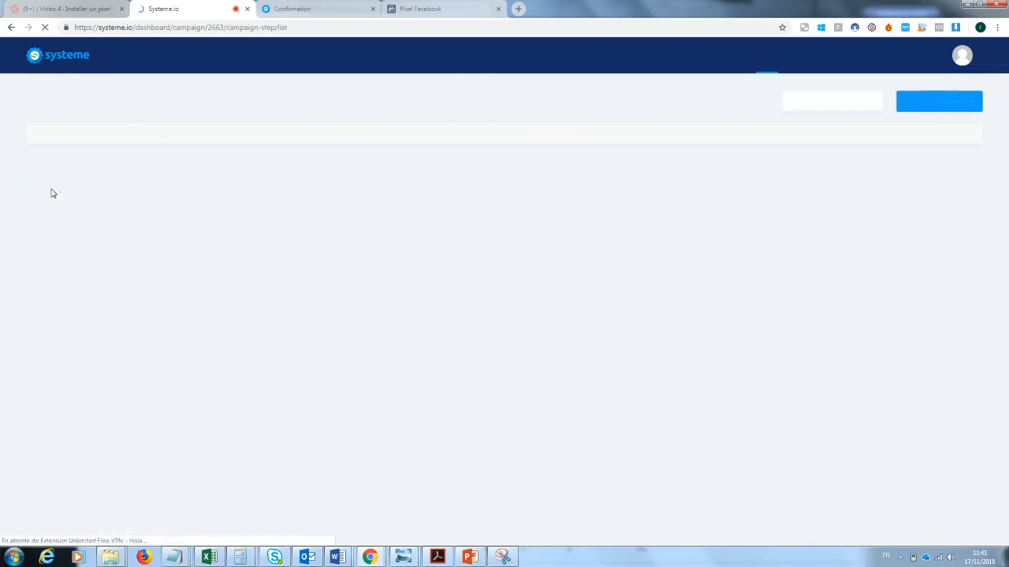
{"action": "left_click", "coordinate": [948, 103]}
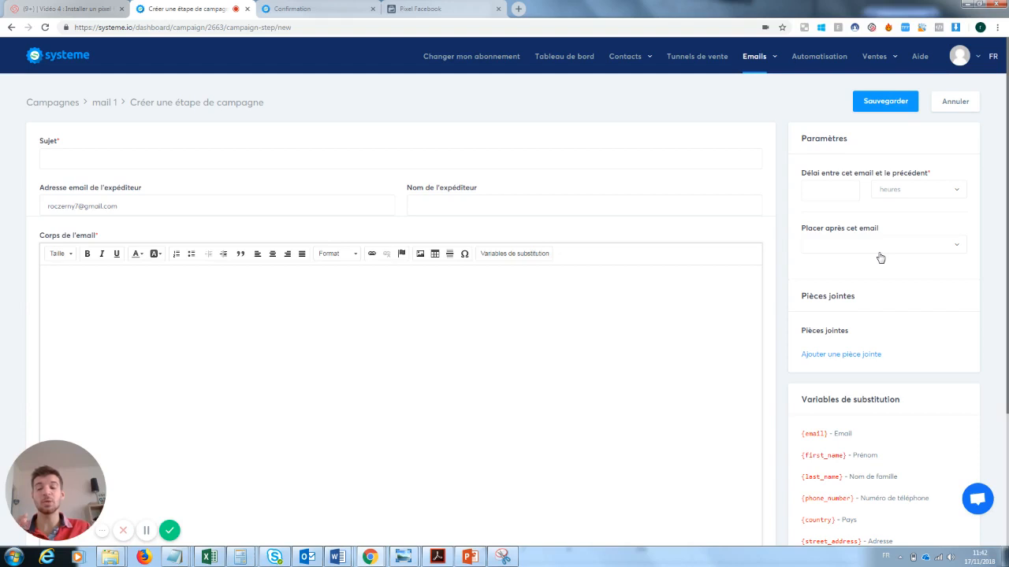
{"action": "left_click", "coordinate": [828, 195]}
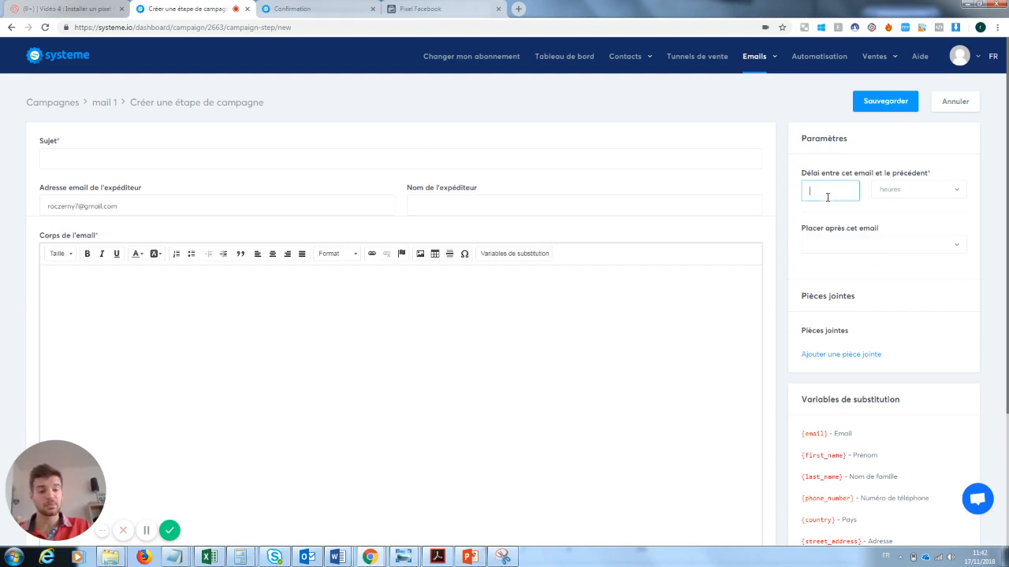
{"action": "type", "text": "0"}
{"action": "left_click", "coordinate": [860, 246]}
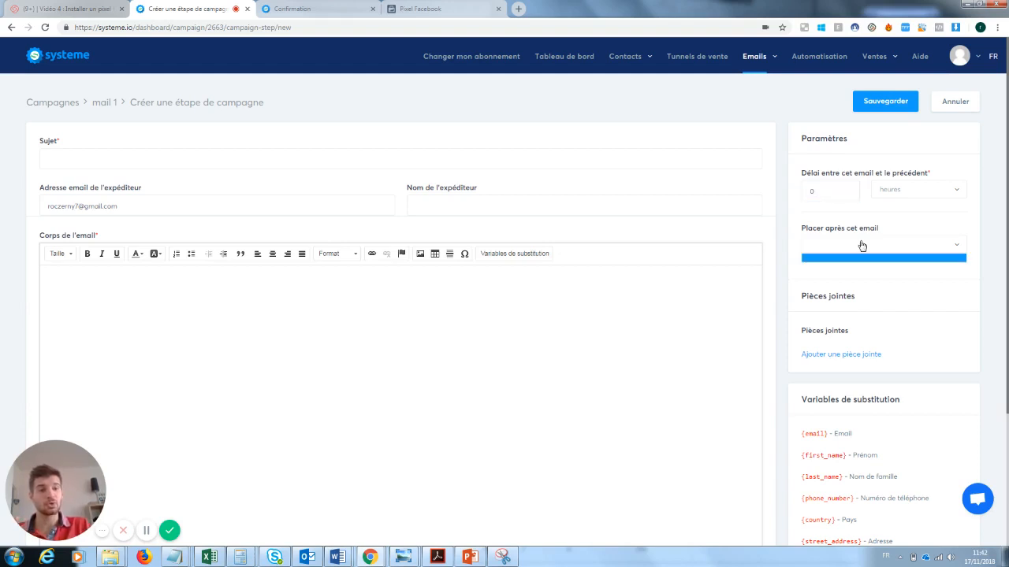
{"action": "left_click", "coordinate": [860, 245]}
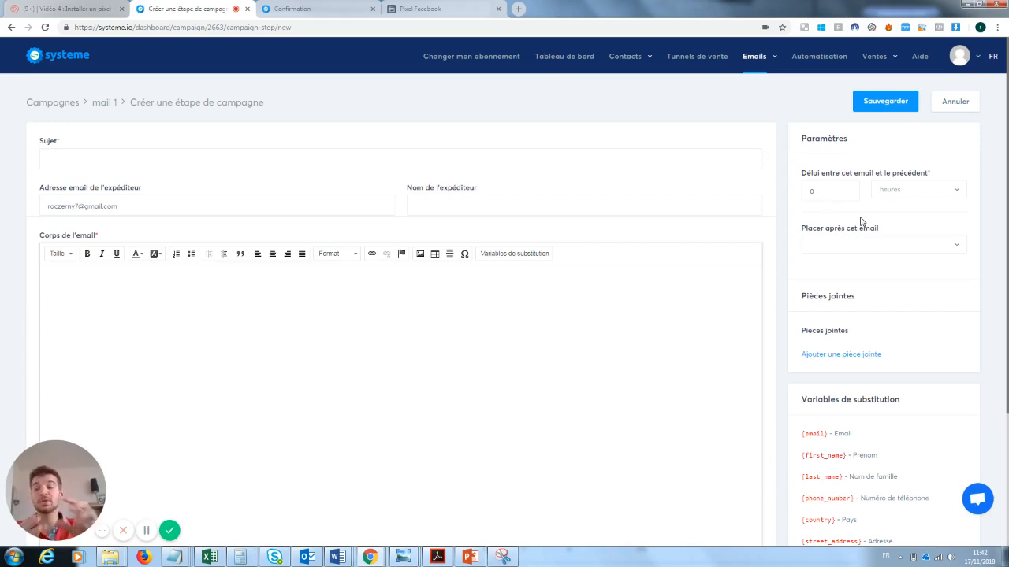
{"action": "left_click", "coordinate": [895, 247]}
{"action": "left_click", "coordinate": [913, 291]}
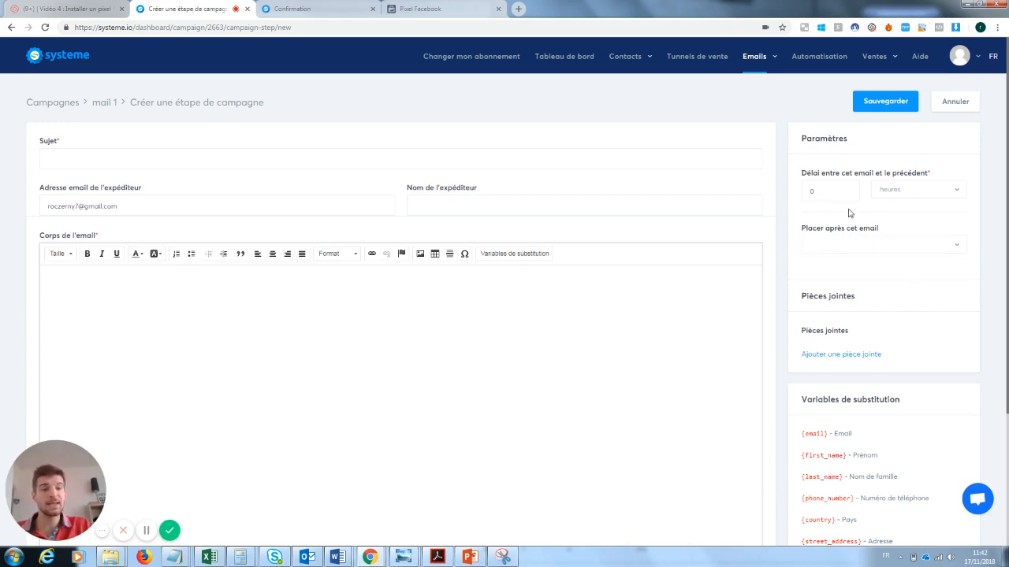
Set the delay between this campaign email and the previous one to 3 days (jours).
{"action": "left_click", "coordinate": [828, 194]}
{"action": "key", "text": "BackSpace"}
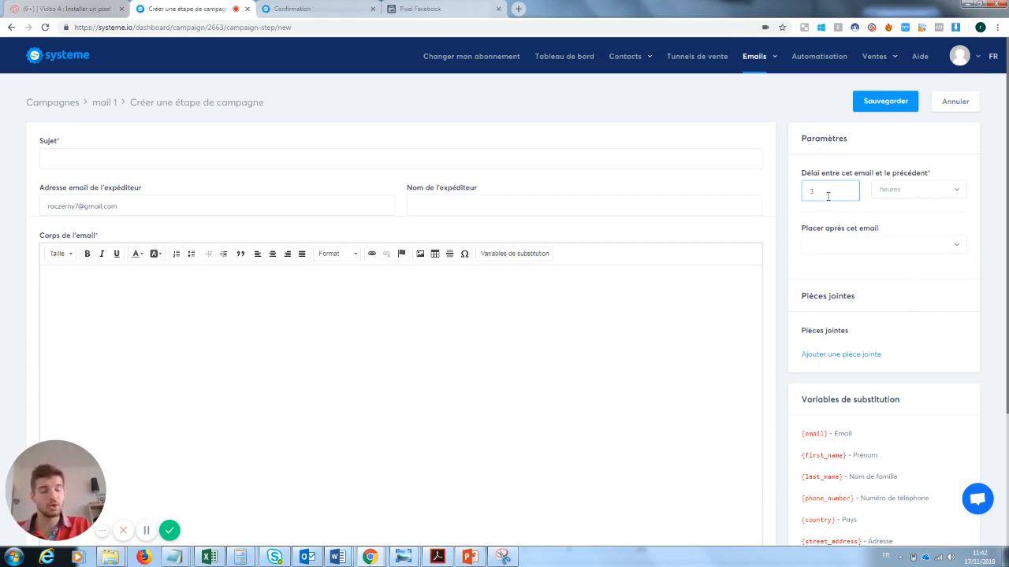
{"action": "left_click", "coordinate": [930, 191]}
{"action": "left_click", "coordinate": [897, 227]}
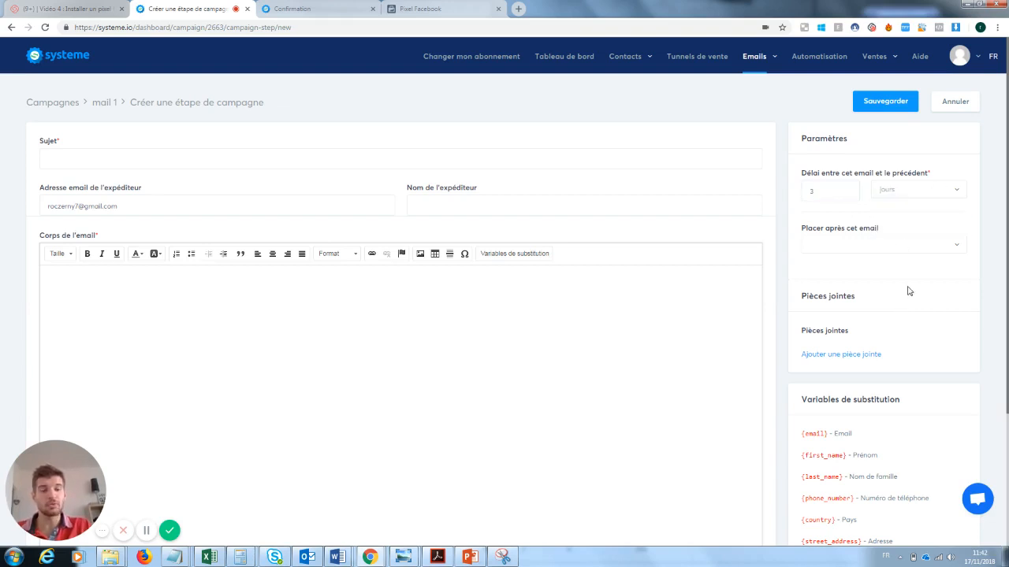